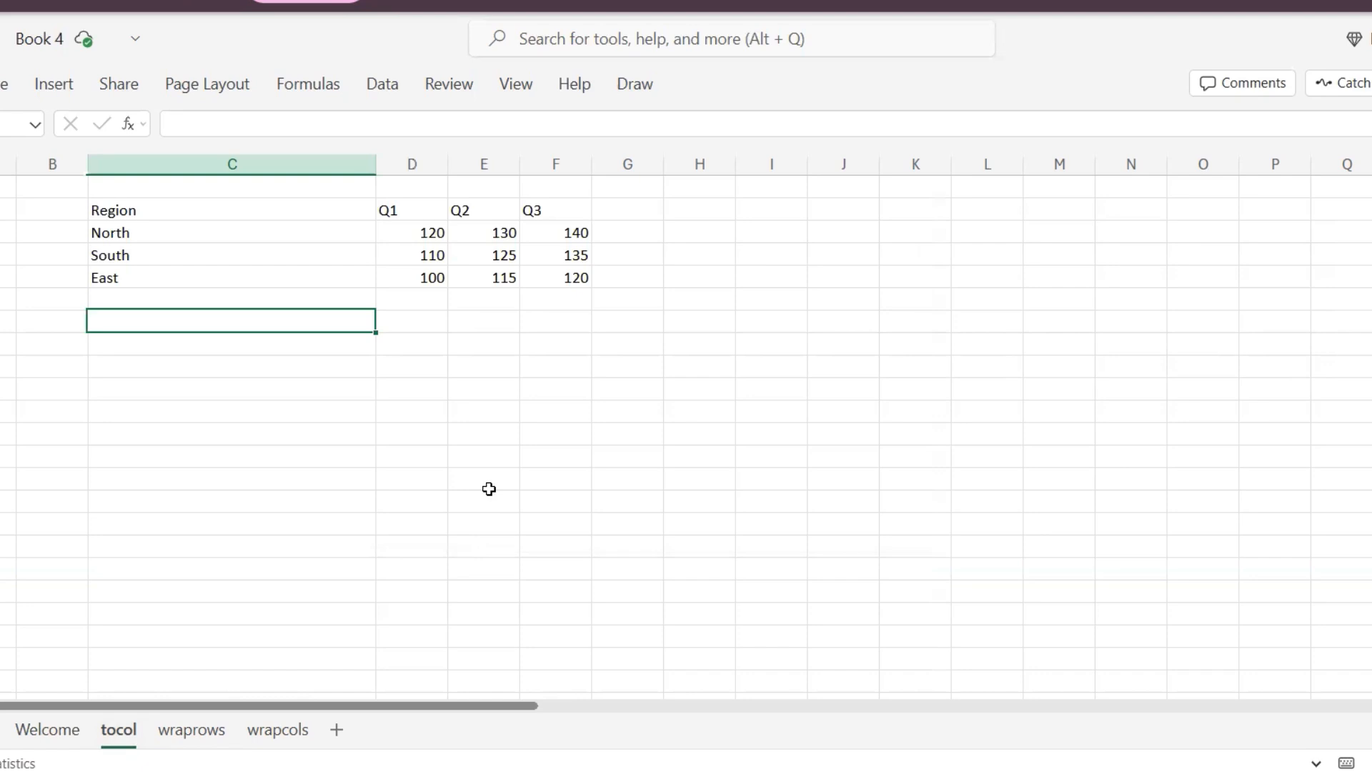
- Select and examine the quarterly values in D3:F5, ending back on cell C7
key(Right)
key(Right)
key(Up)
key(Up)
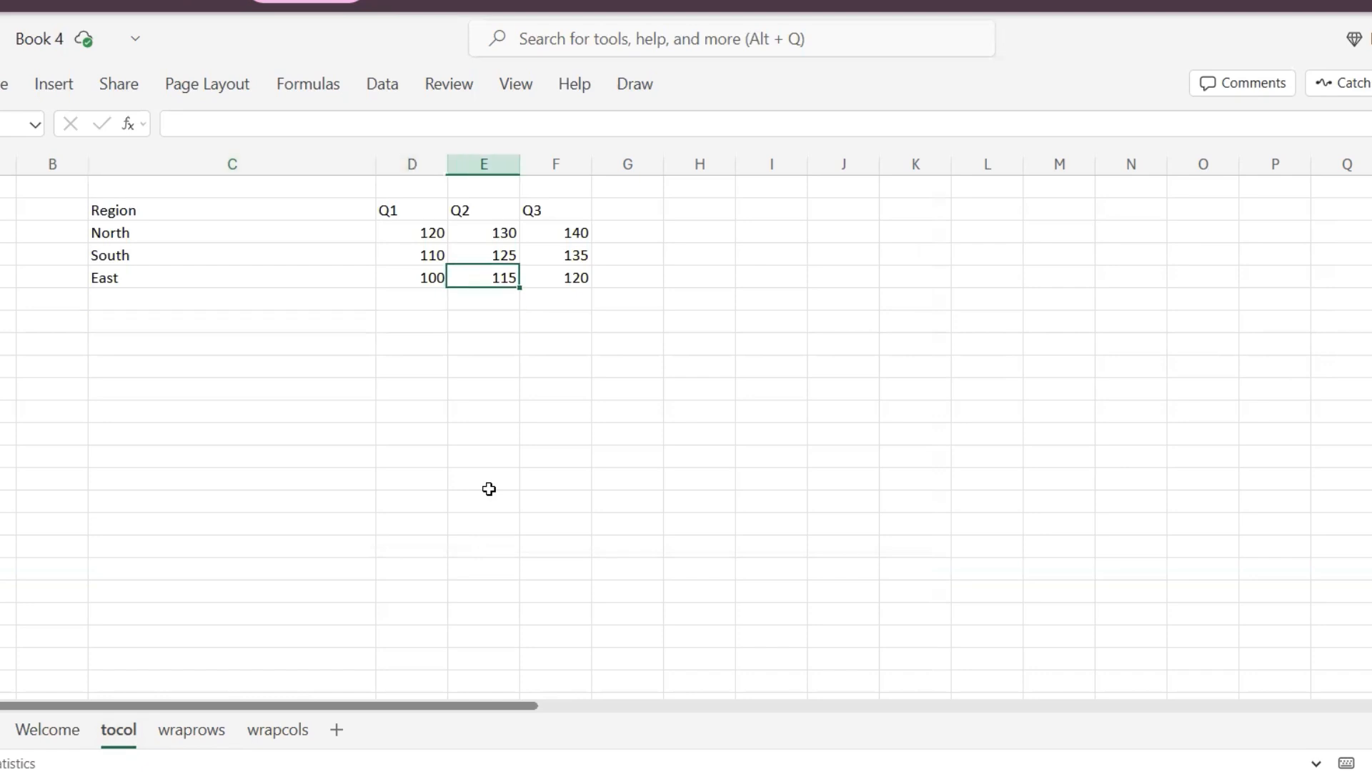
key(Left)
key(Up)
key(Up)
key(Up)
key(Down)
key(shift+Right)
key(shift+Right)
key(shift+Down)
key(shift+Down)
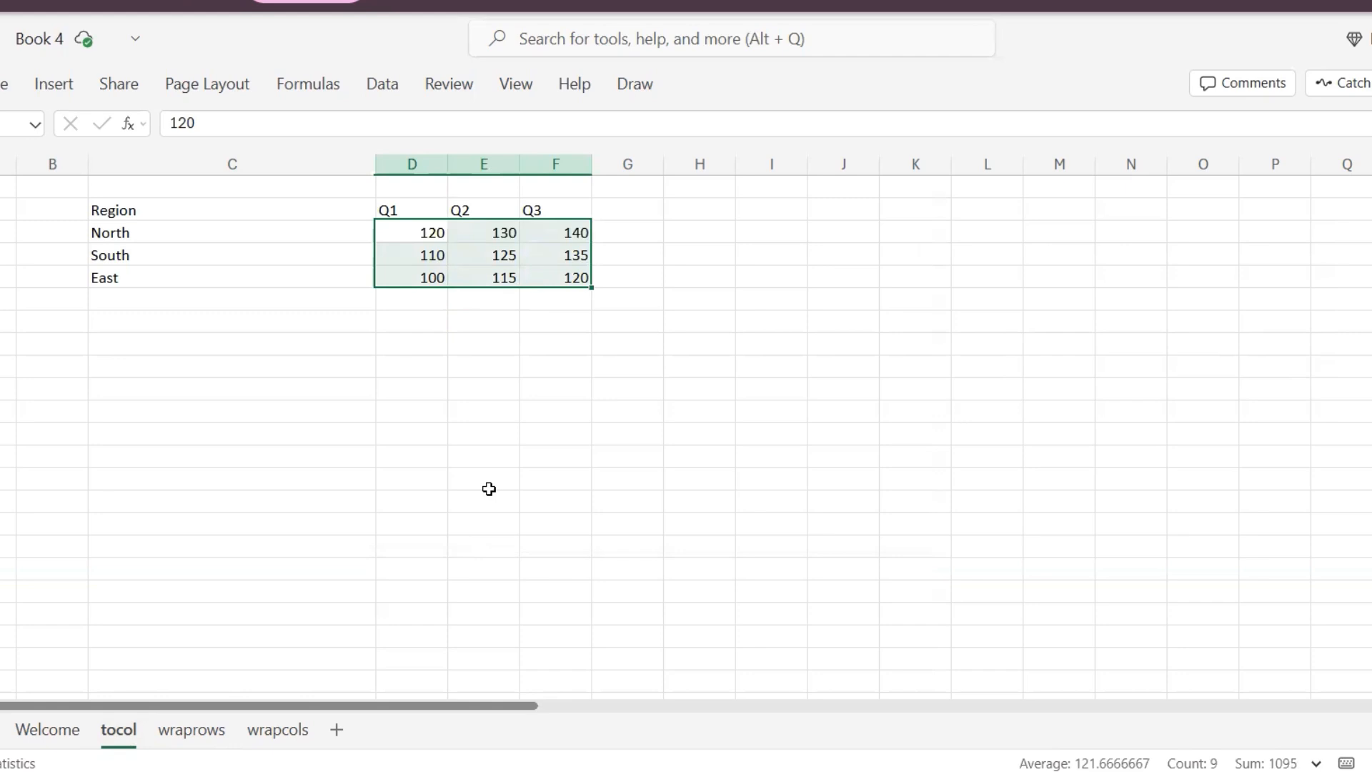
key(Down)
key(Down)
key(Down)
key(Down)
key(Left)
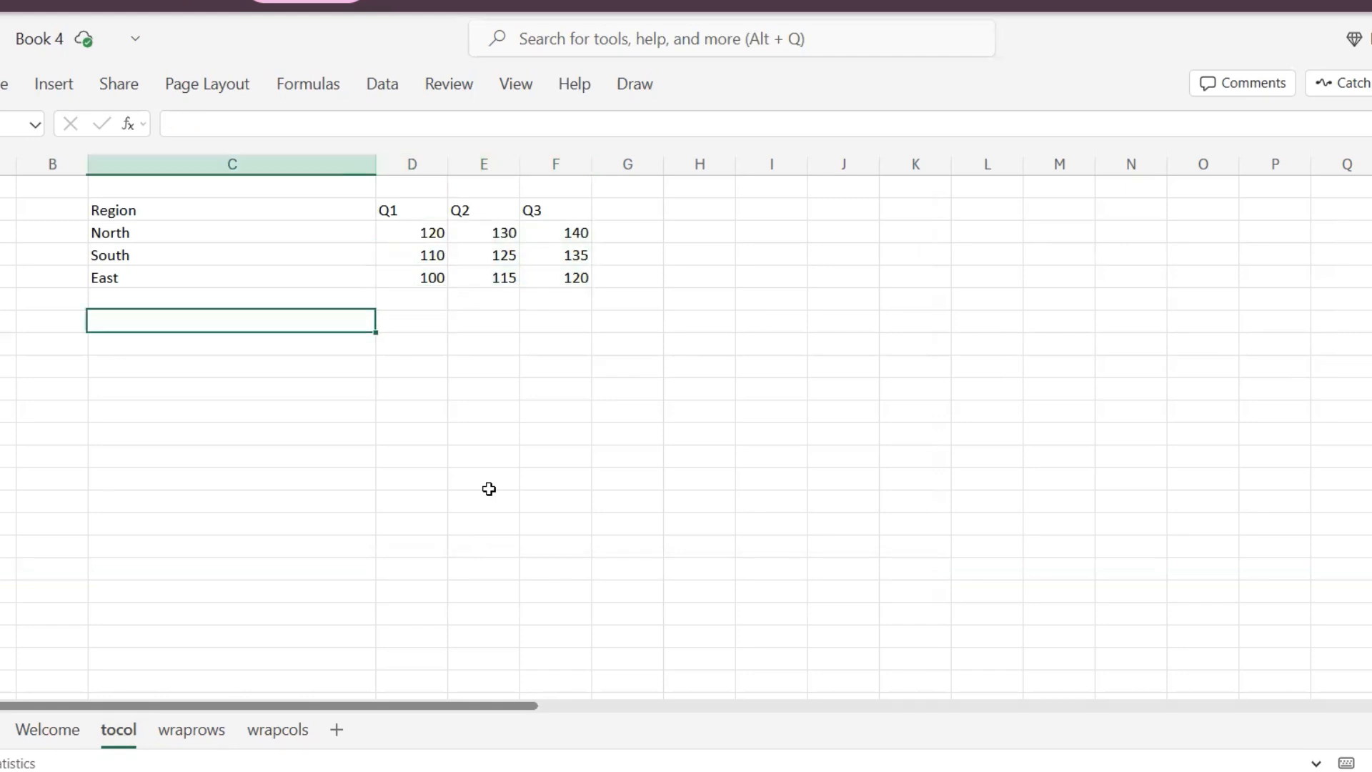
- Start a TOCOL formula in C7 with D3:F5 as its array argument
text(=)
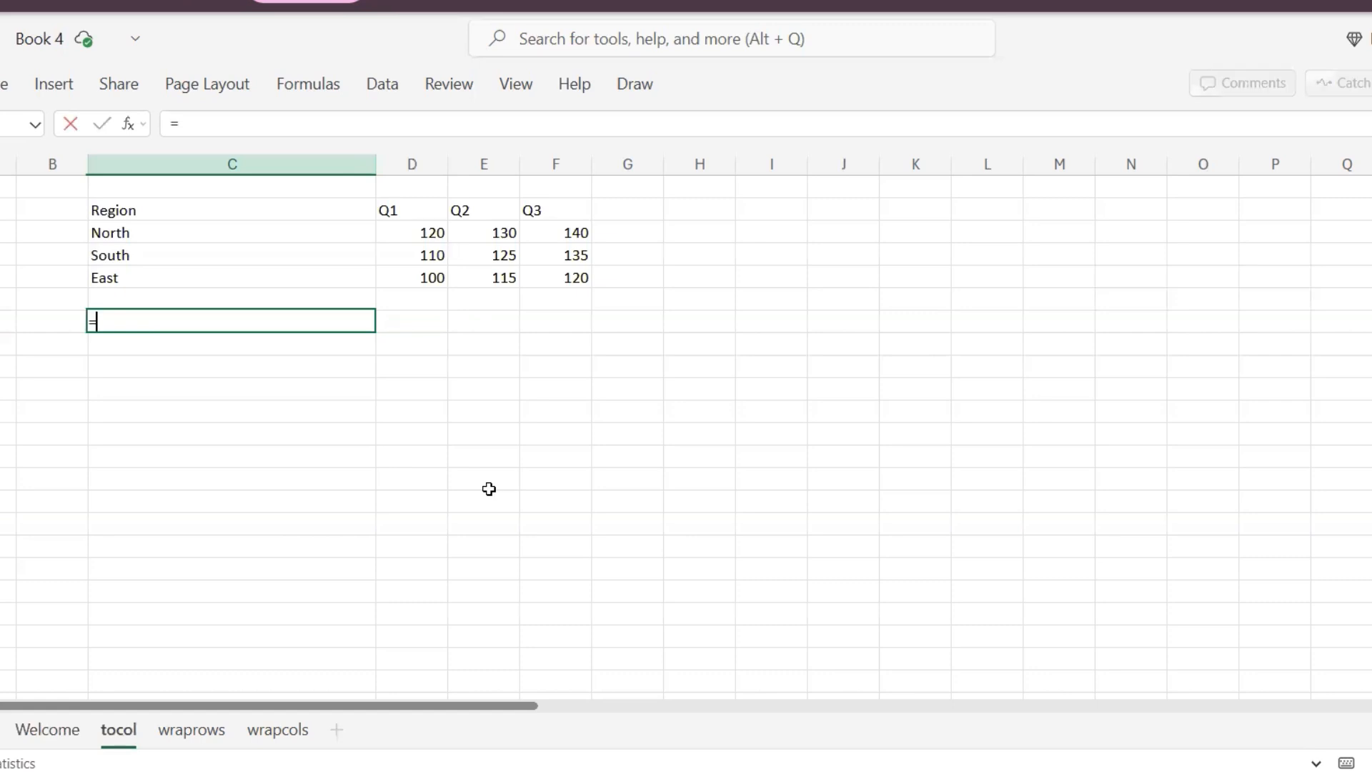
text(tocol)
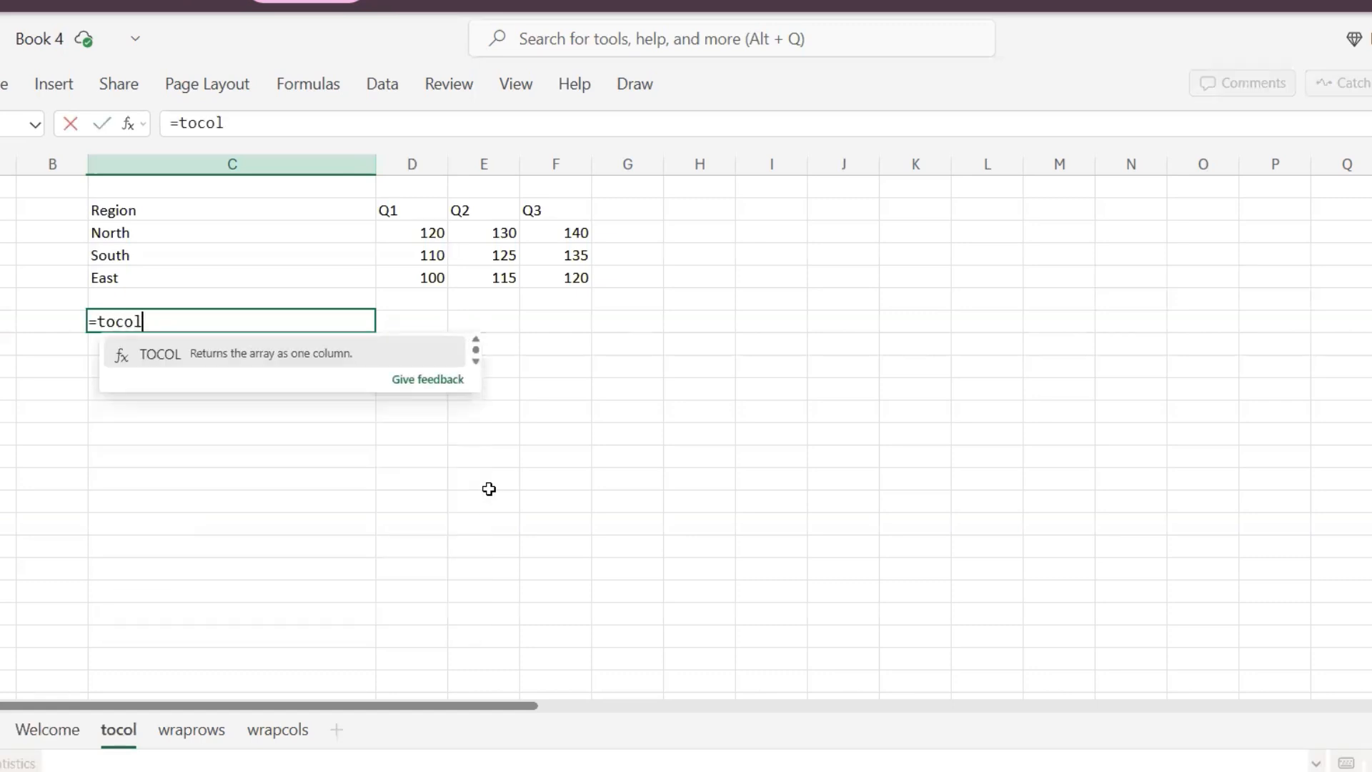
text(()
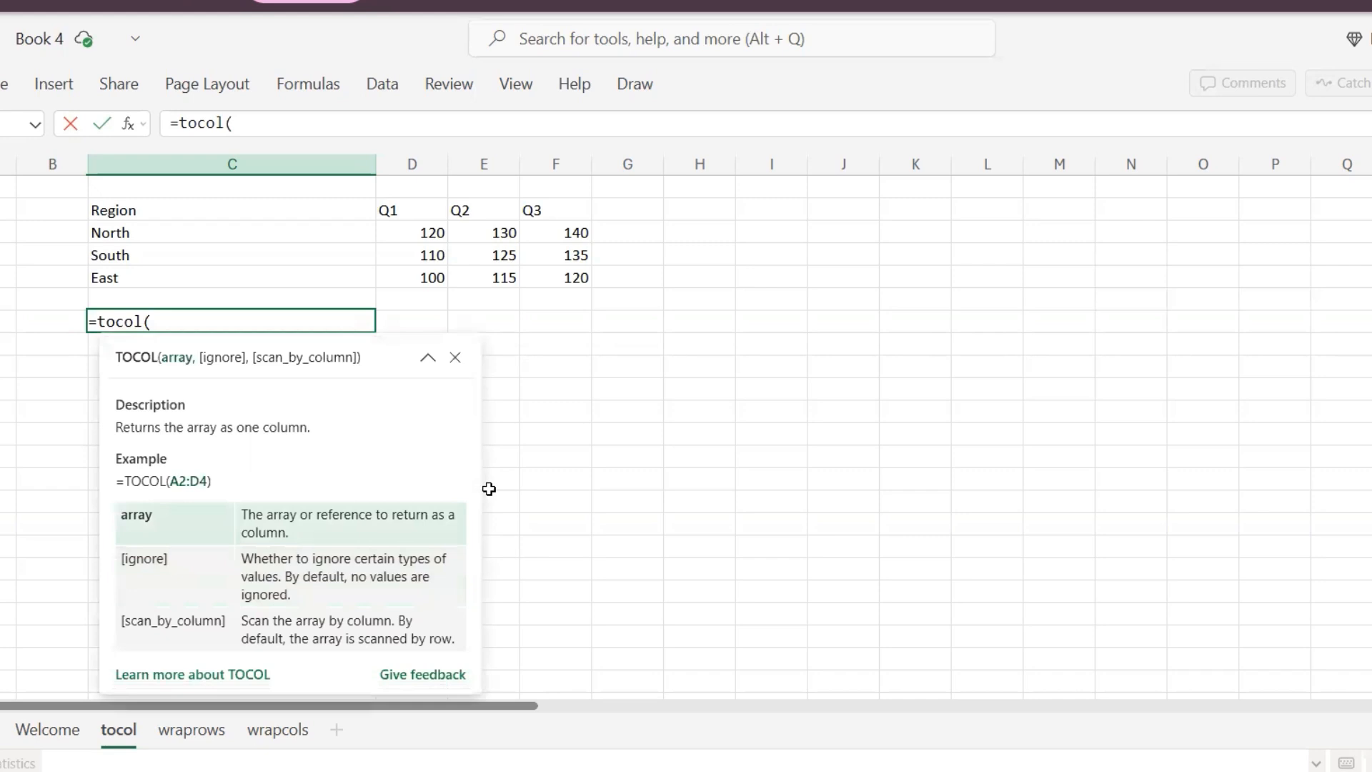
key(Right)
key(Up)
key(Right)
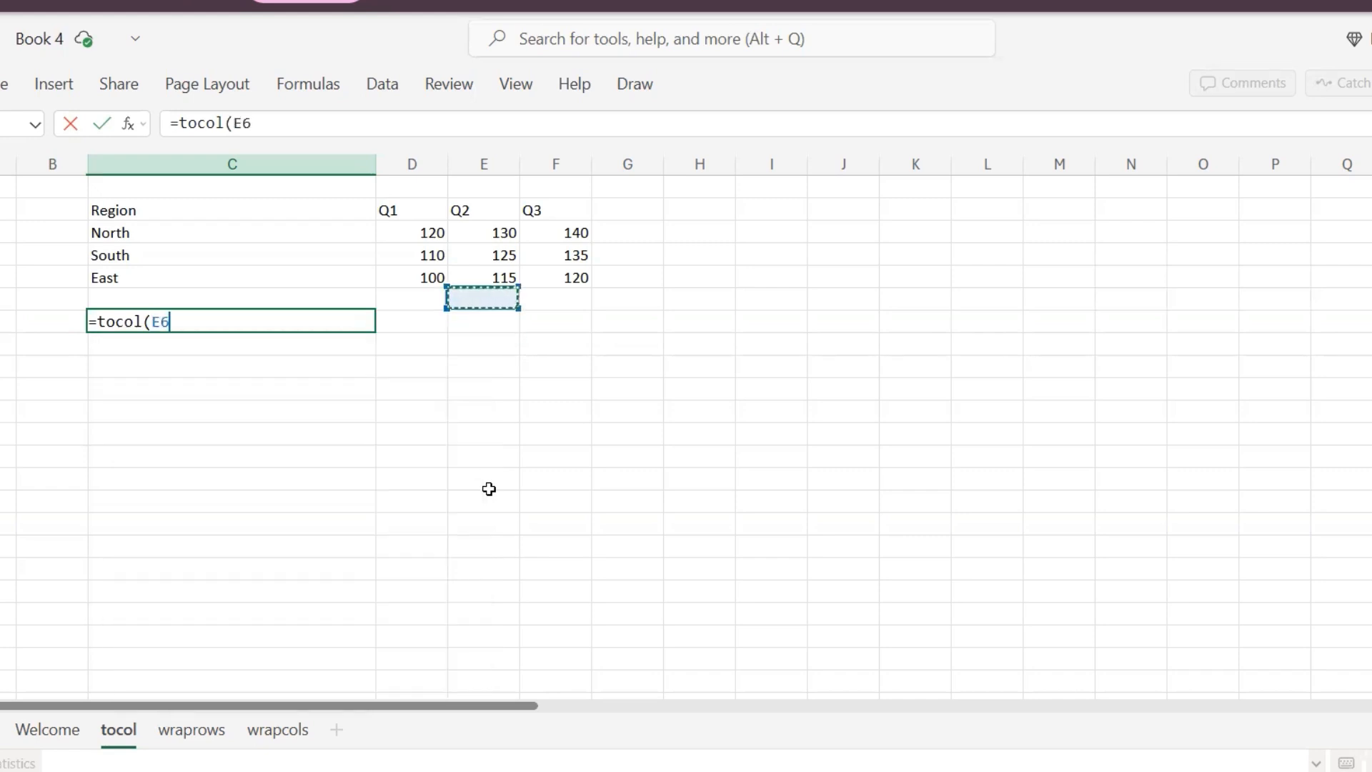
key(Left)
key(Up)
key(Up)
key(Up)
key(shift+Right)
key(shift+Right)
key(shift+Down)
key(shift+Down)
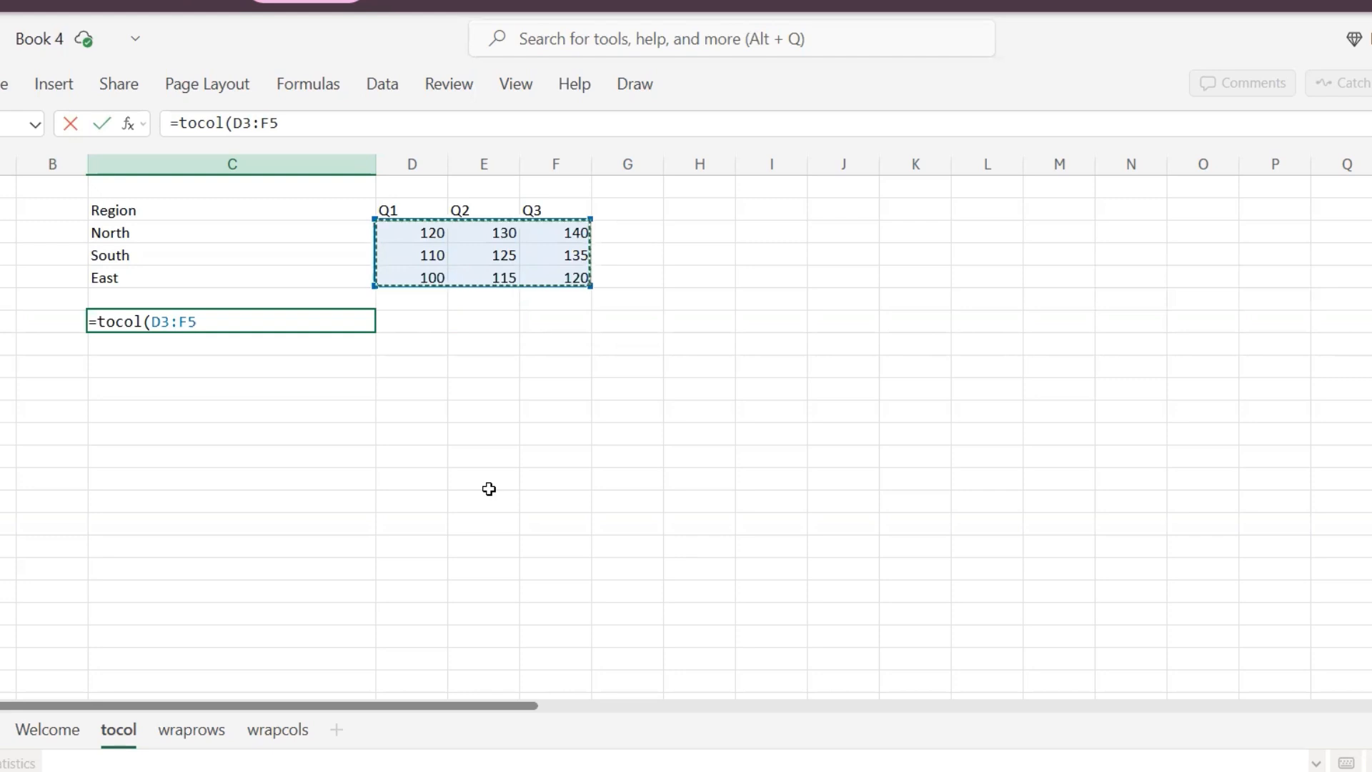
- Finish the formula as =tocol(D3:F5,0,FALSE) to keep all values scanning by row, and confirm it
text(,)
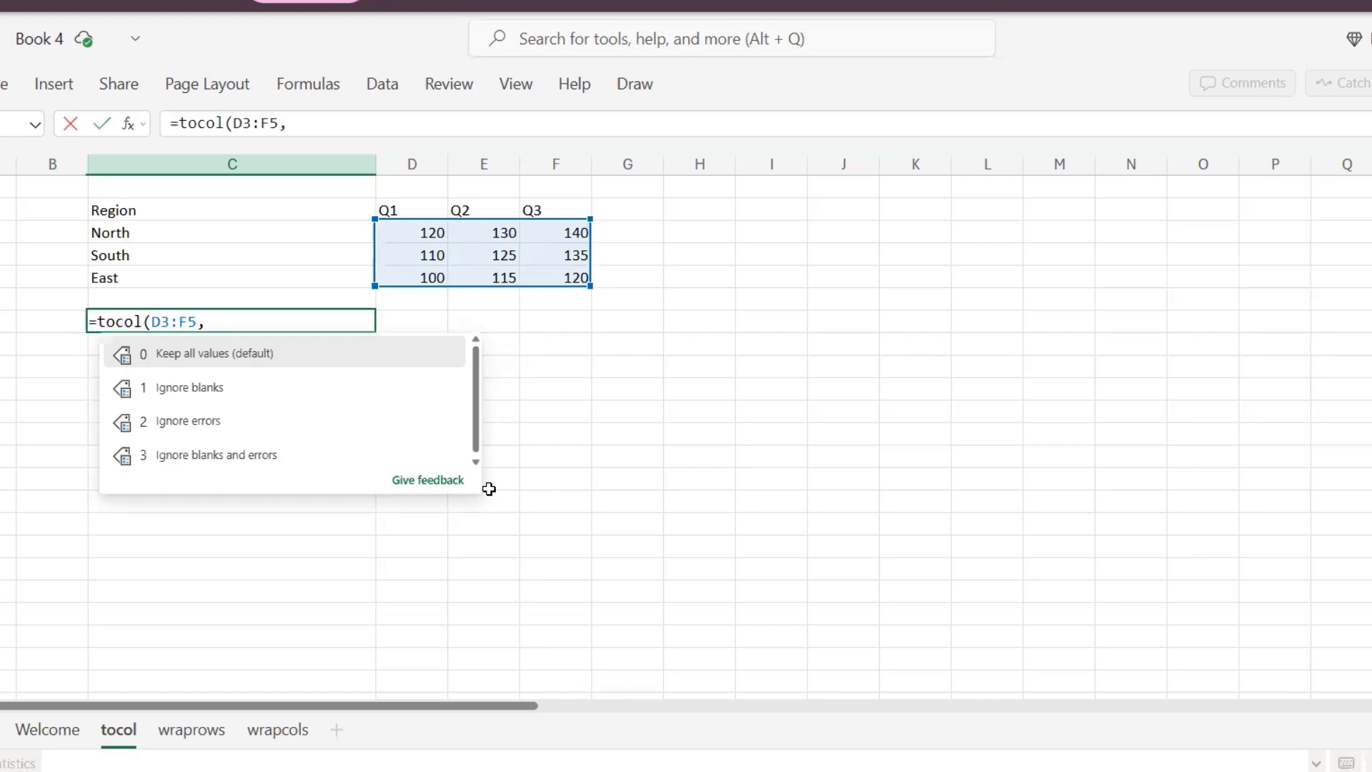
text(0)
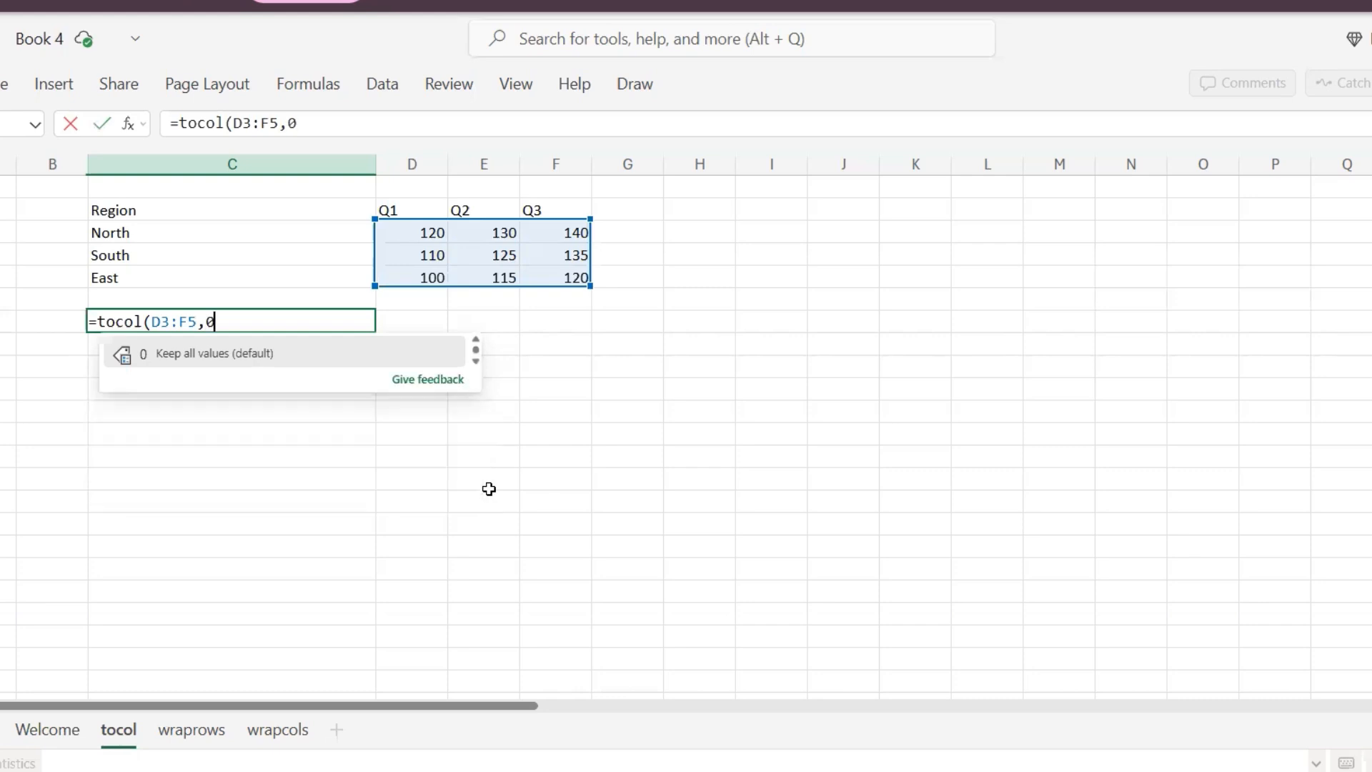
text(,)
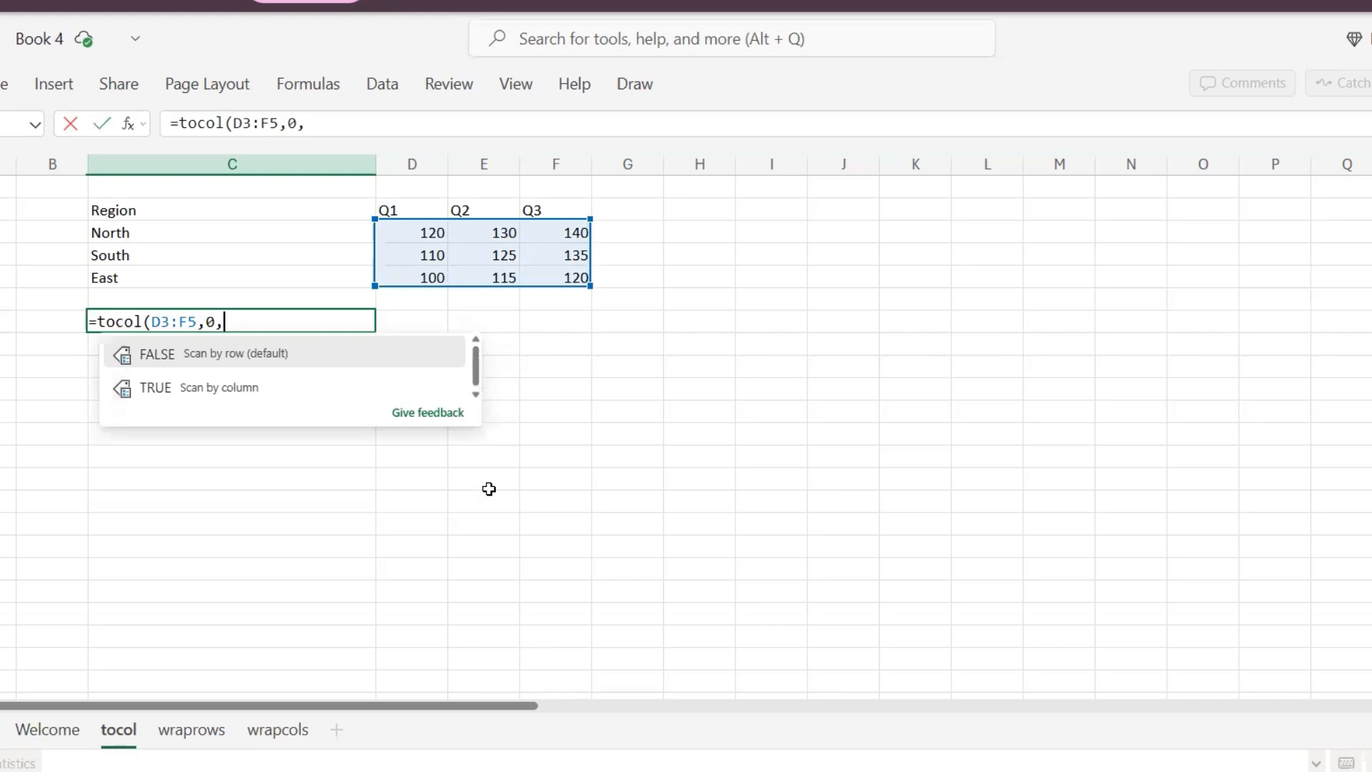
text(FALSE))
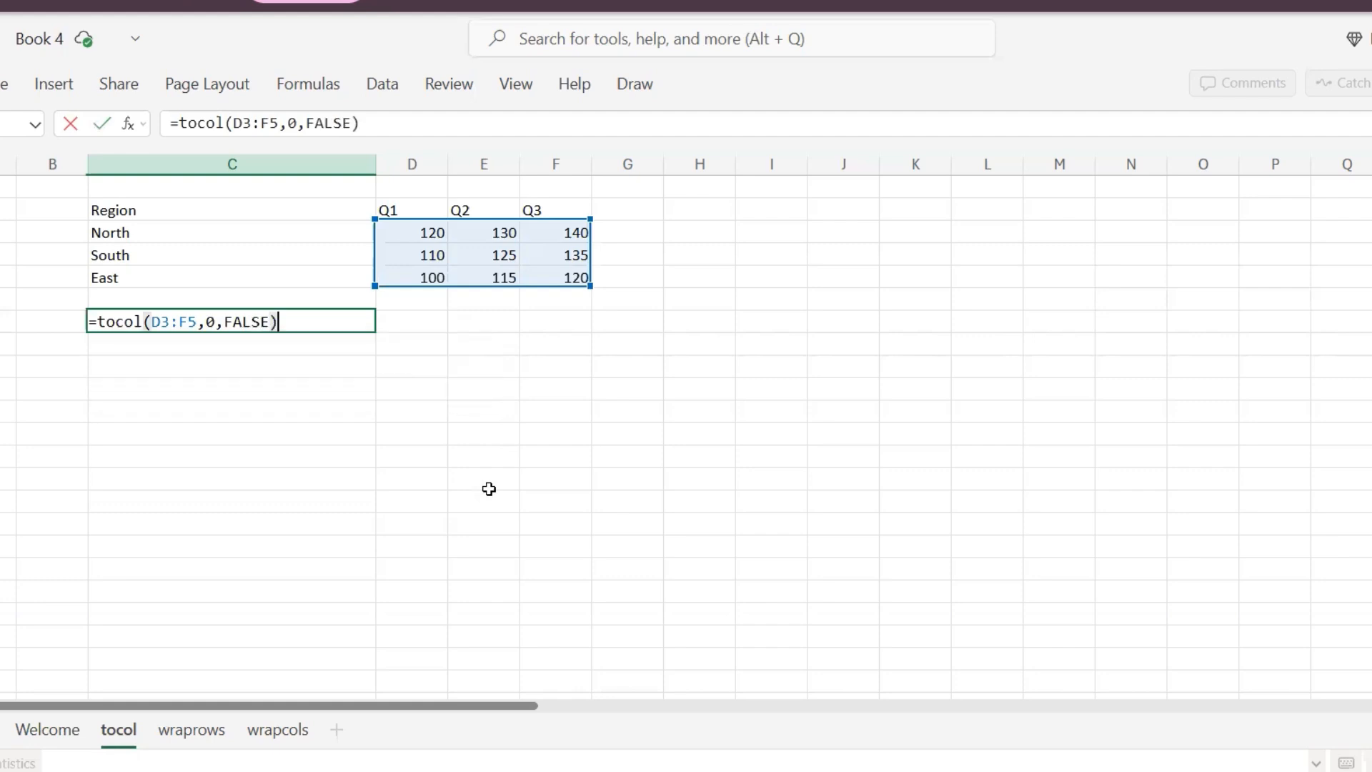
key(Return)
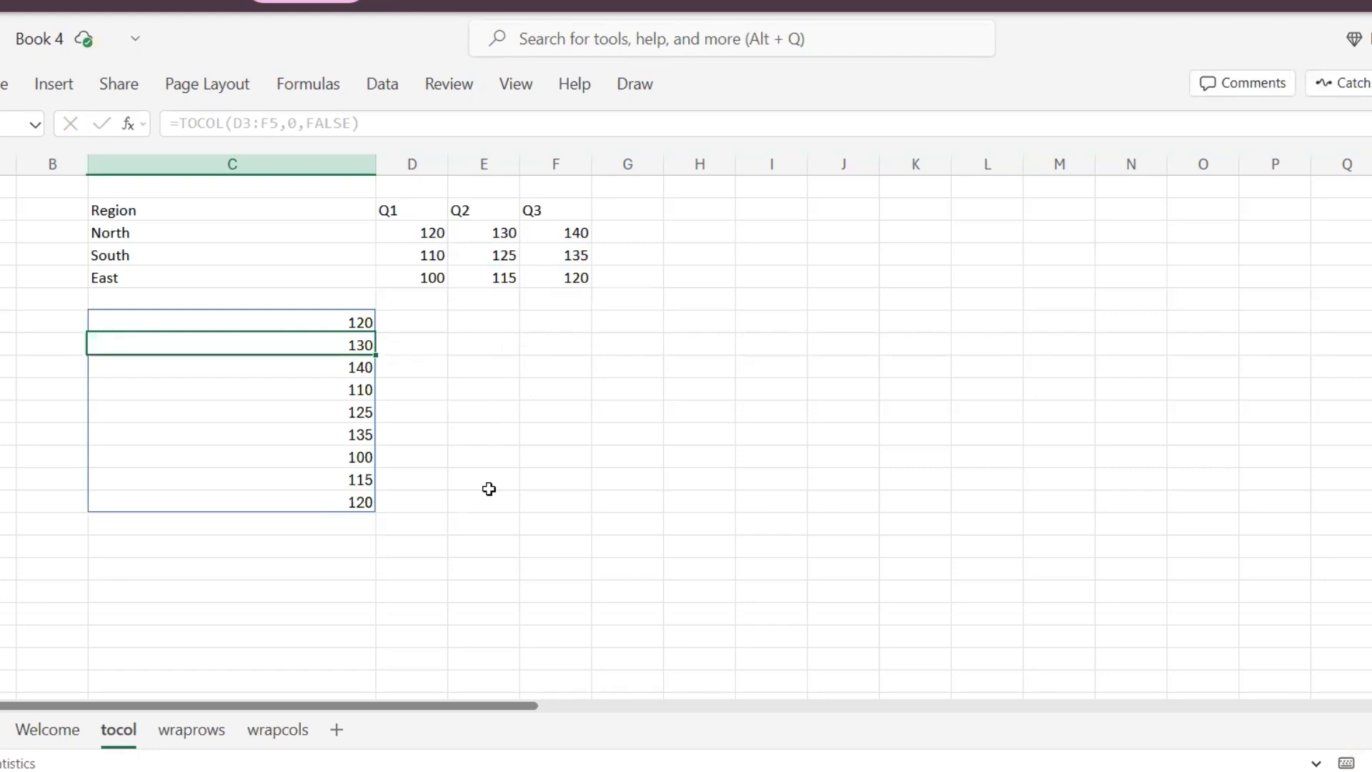
- Compare the stacked column results in C7 against the source values in D3:F5
click(495, 223)
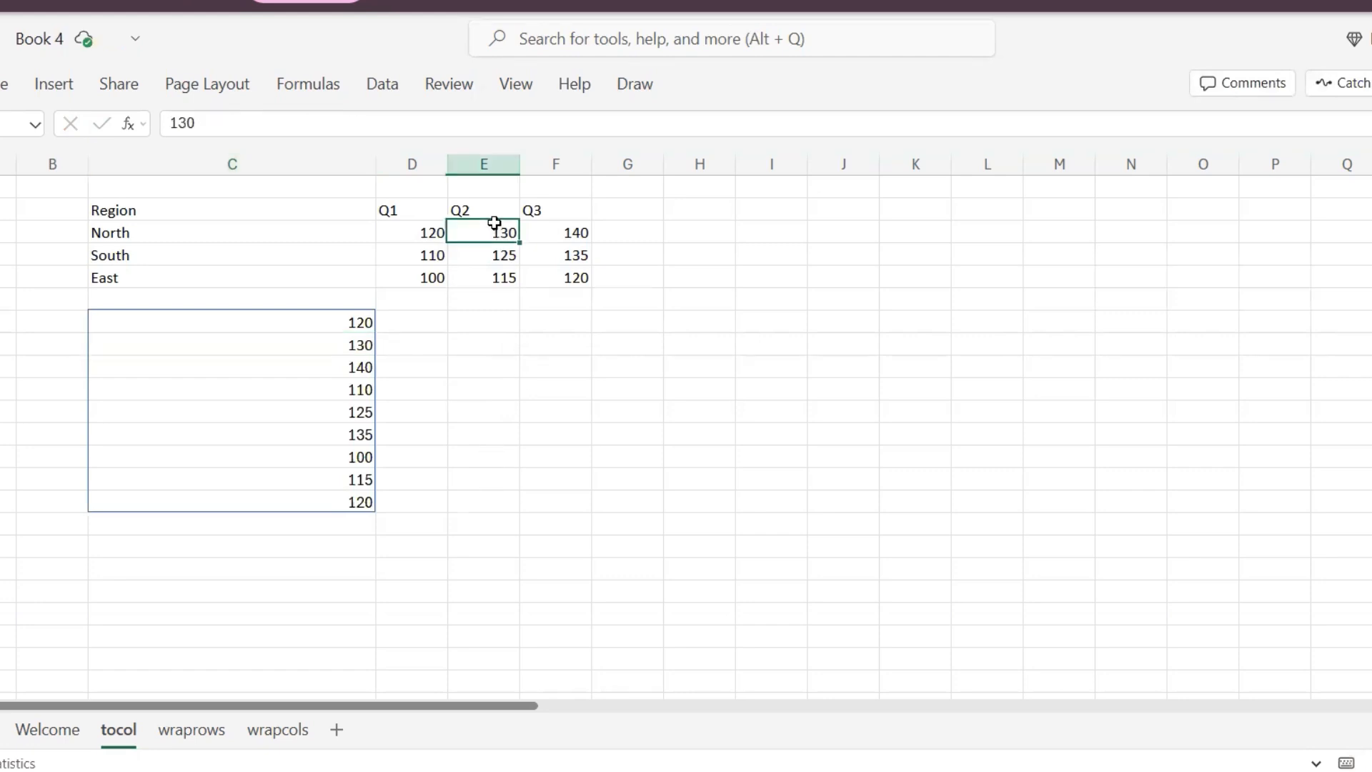
key(Left)
key(Down)
key(Down)
key(Up)
key(Up)
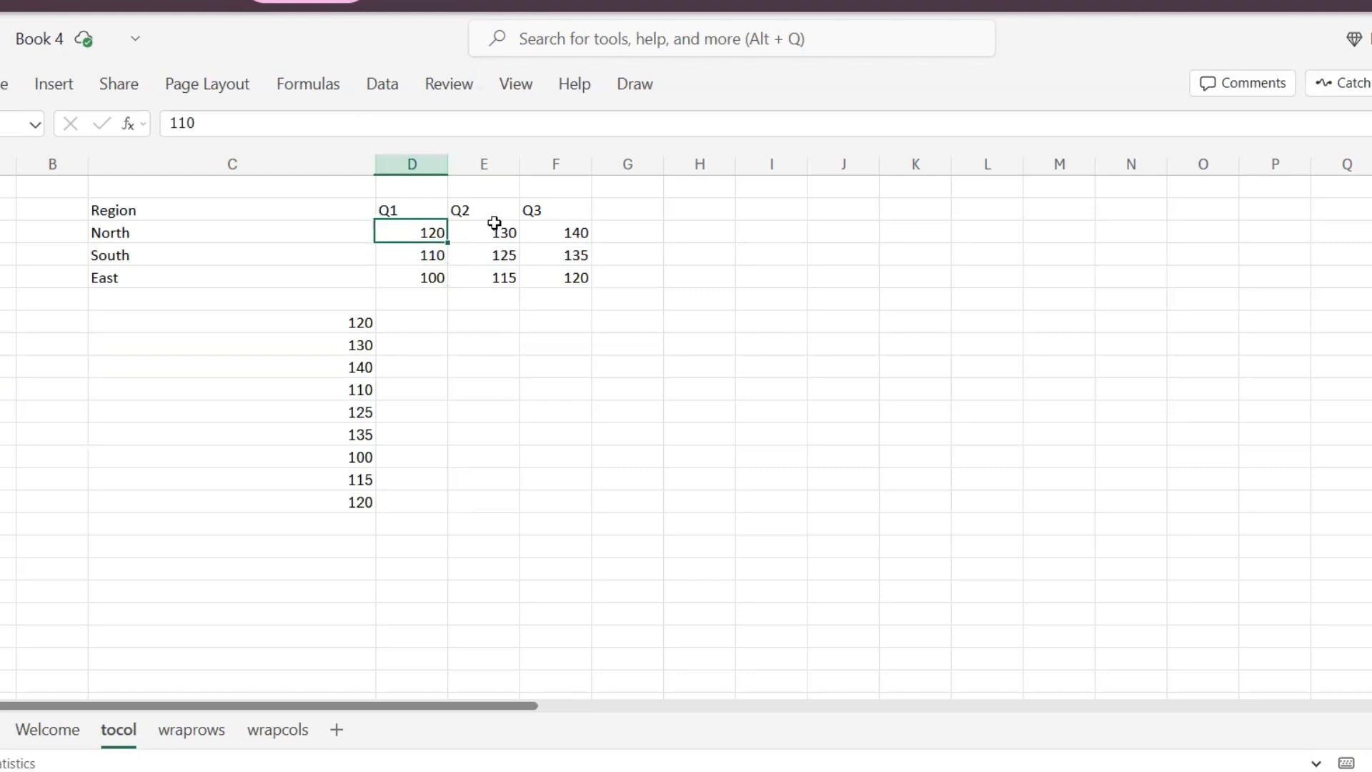
key(Right)
key(Right)
key(Left)
key(Left)
key(Right)
key(Down)
key(Down)
key(Left)
key(Down)
key(Down)
key(Left)
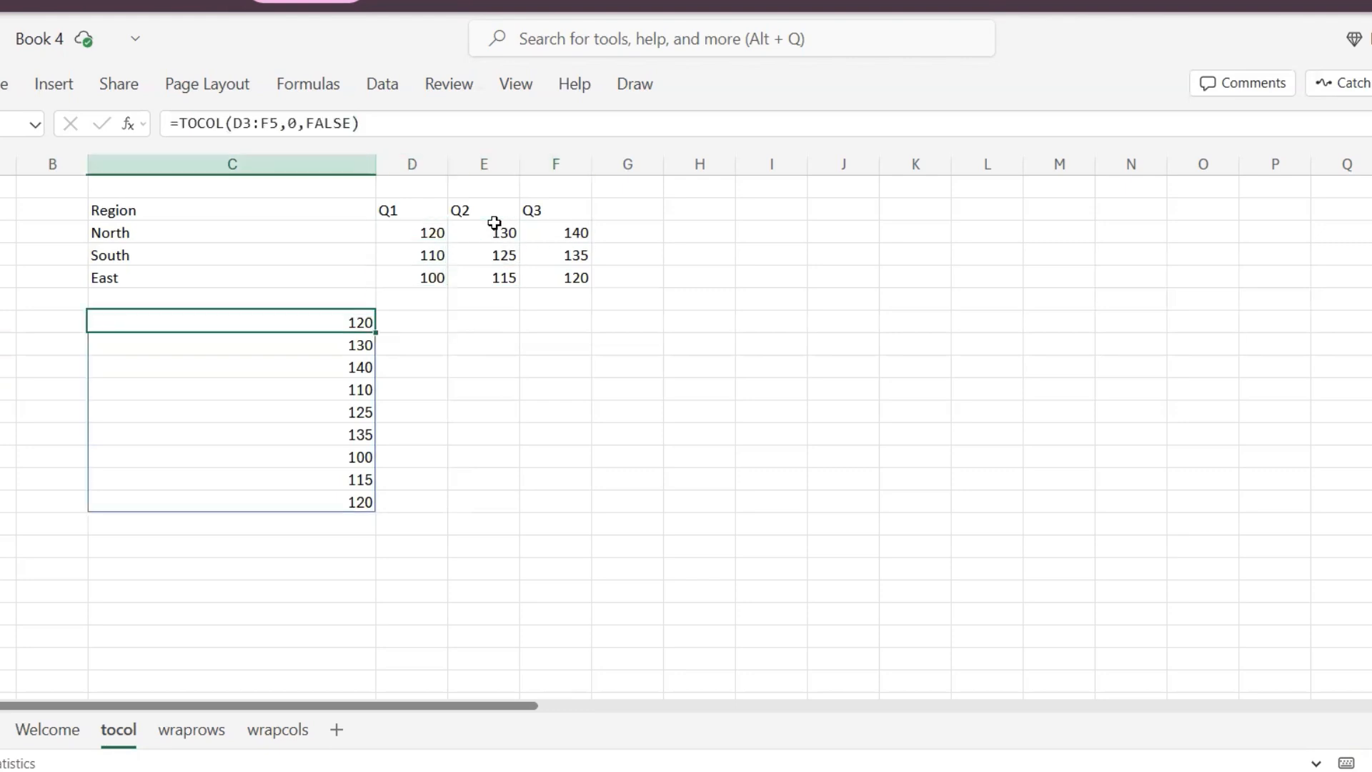
- Edit the TOCOL formula to change its scan_by_column argument from row to TRUE
key(F2)
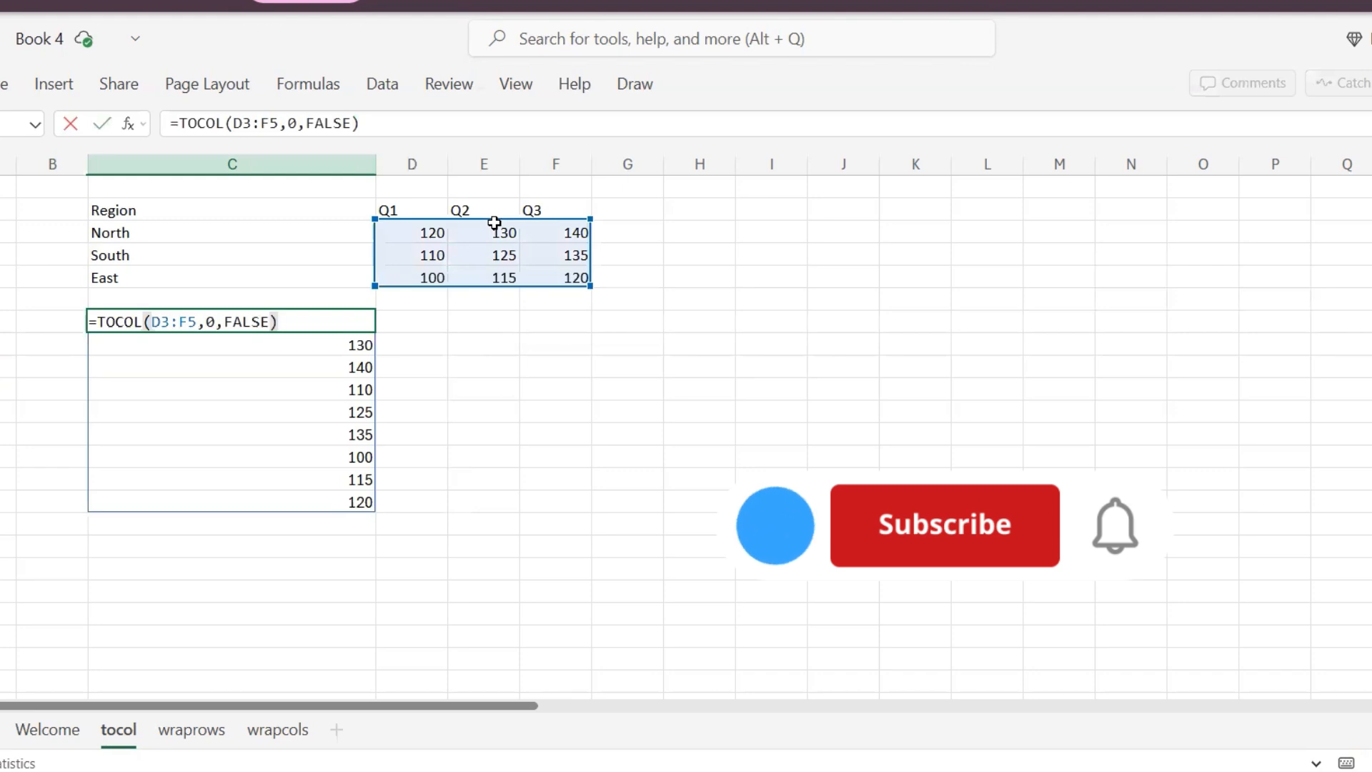
key(Left)
key(BackSpace)
key(BackSpace)
key(BackSpace)
key(BackSpace)
key(BackSpace)
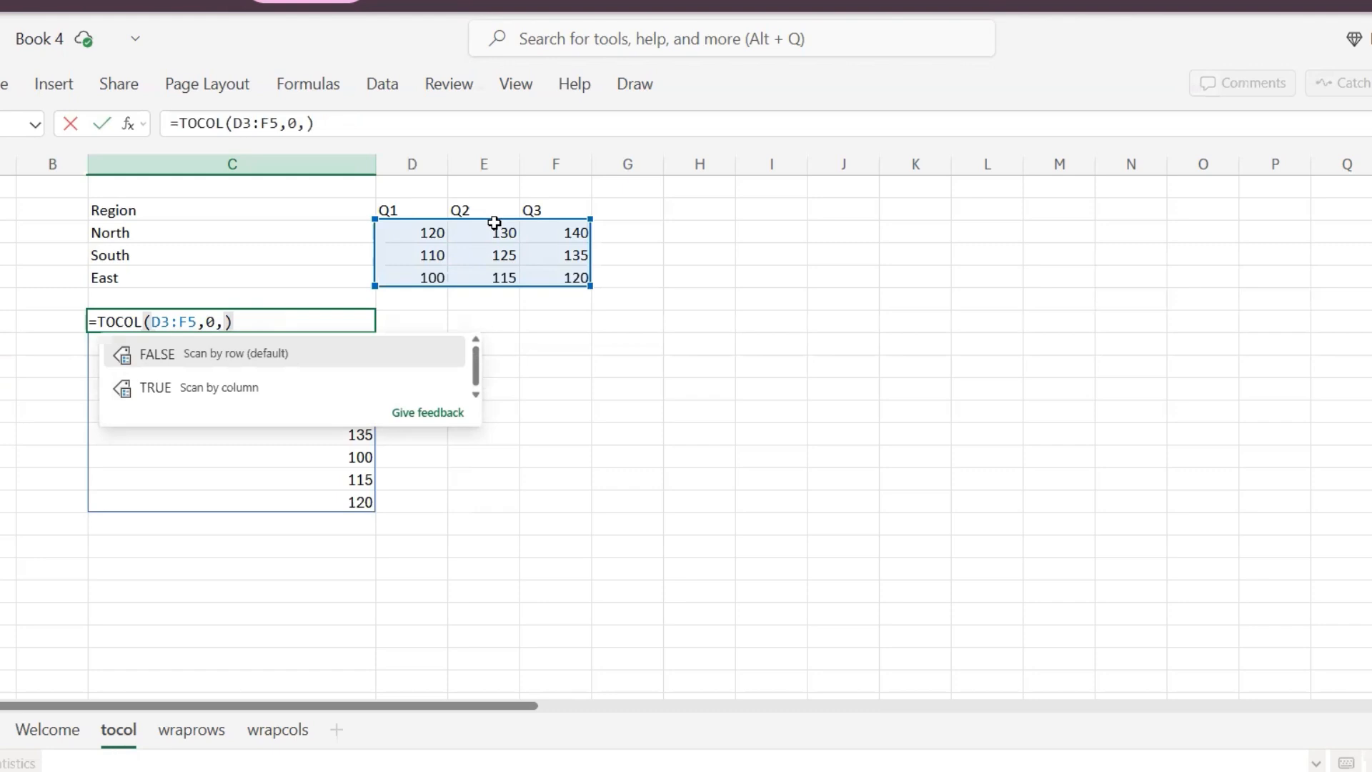
text(TRUE)
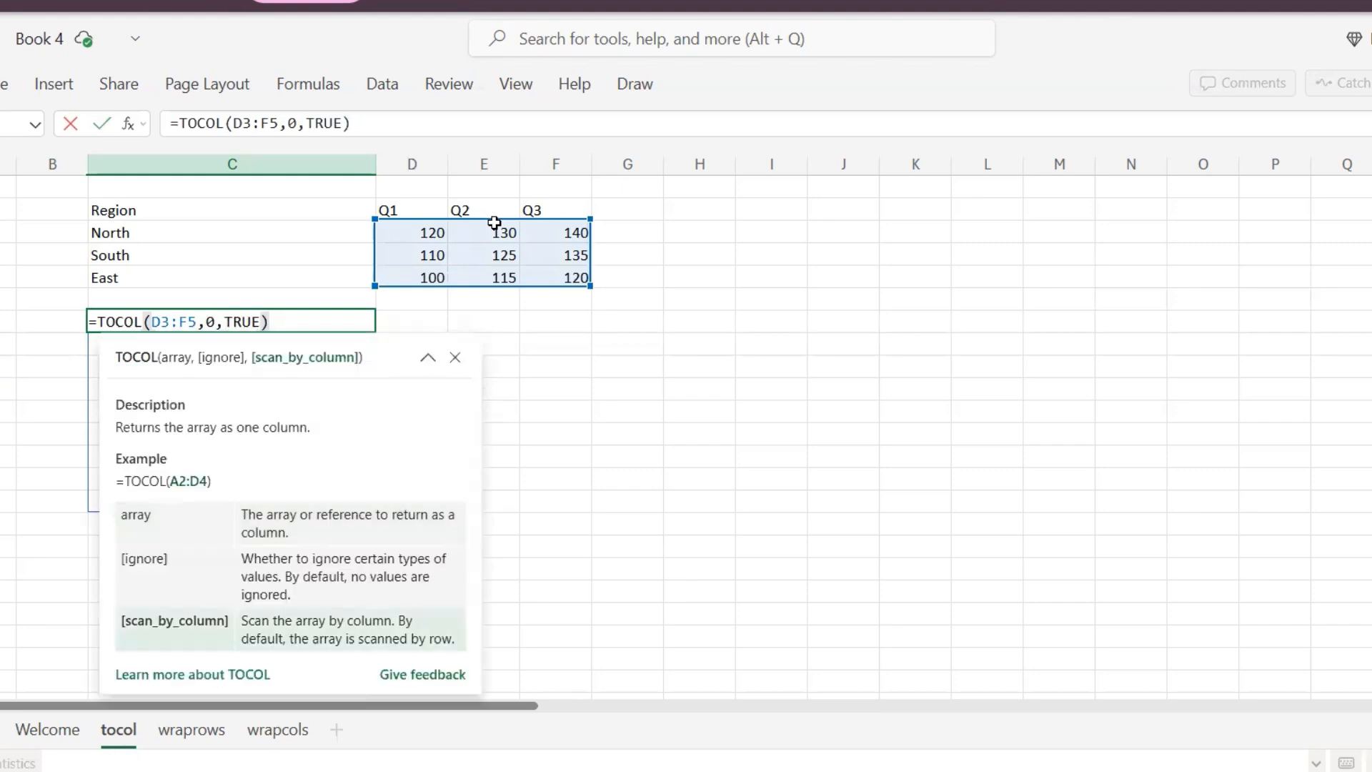
key(Return)
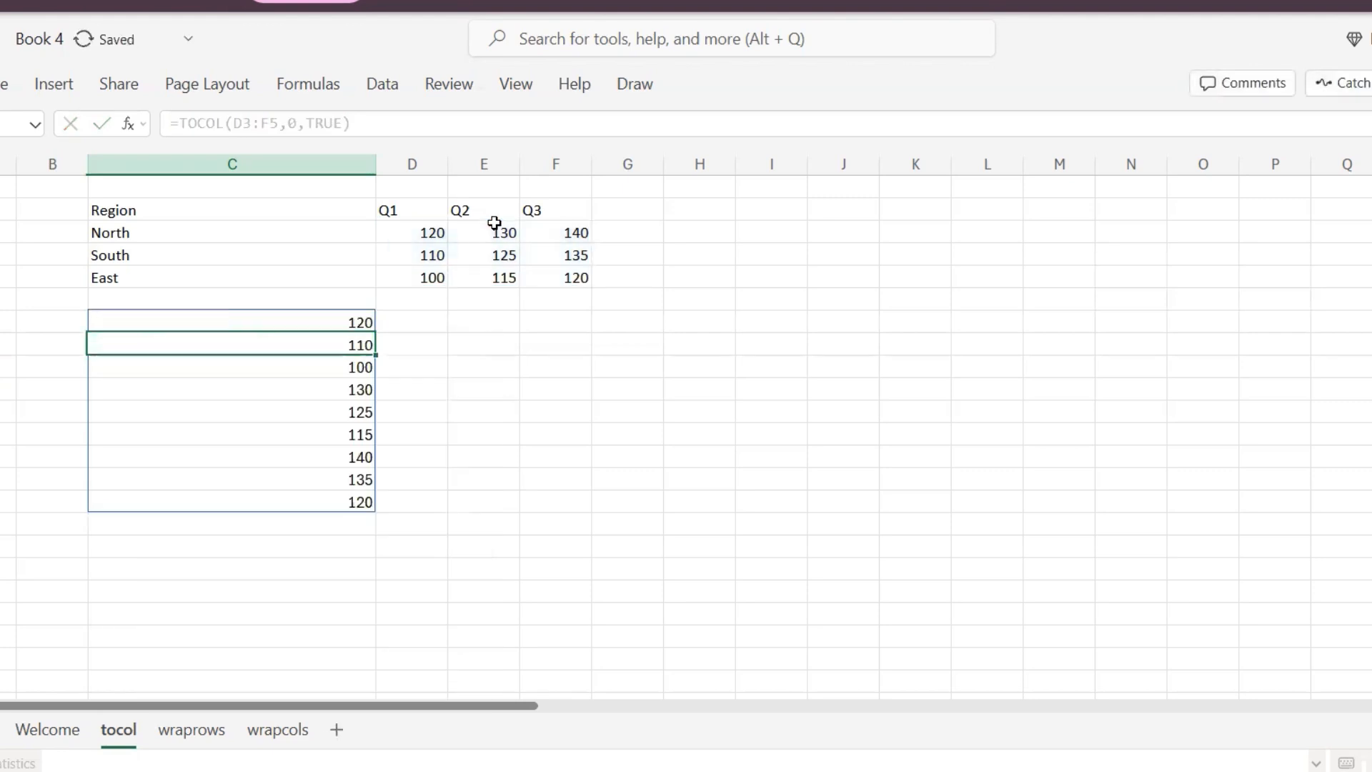
- Step through the column-scanned results in C7:C15
key(Up)
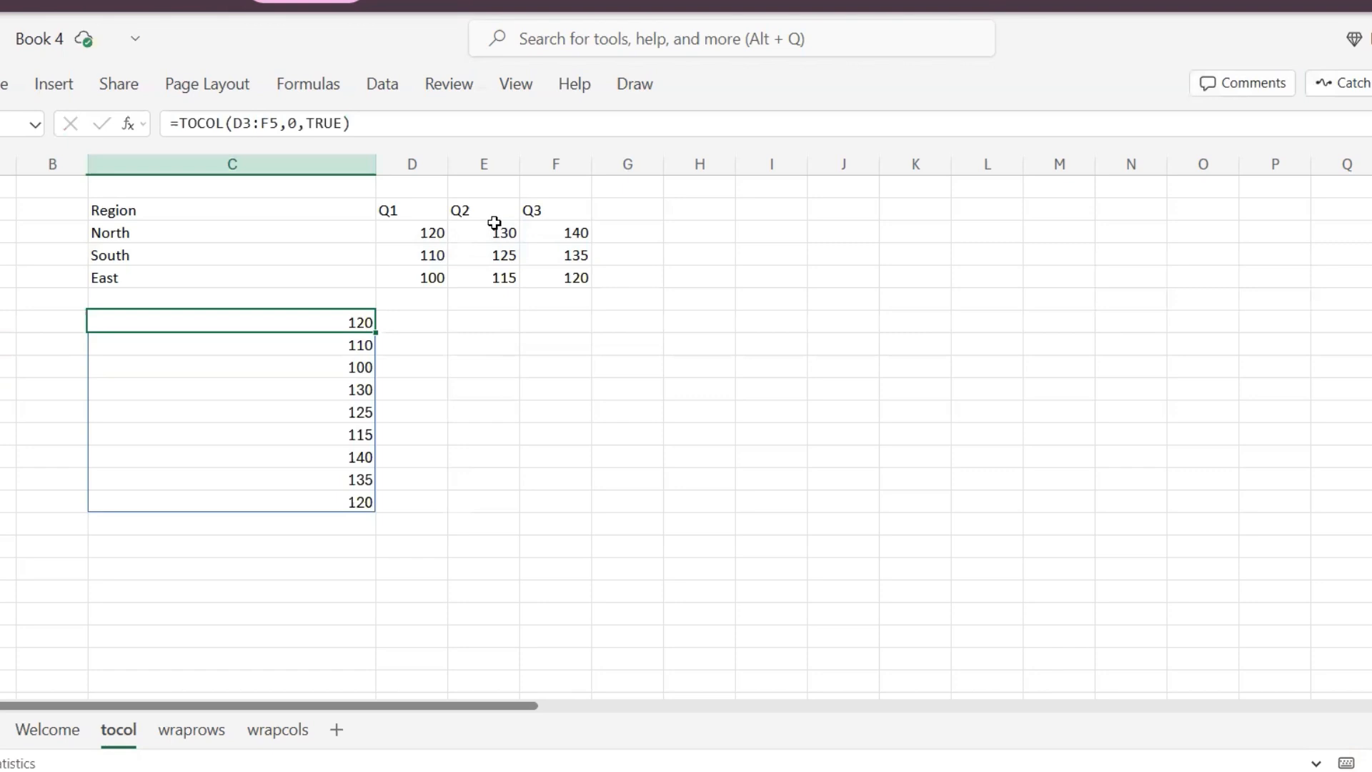
key(Down)
key(Down)
key(Down)
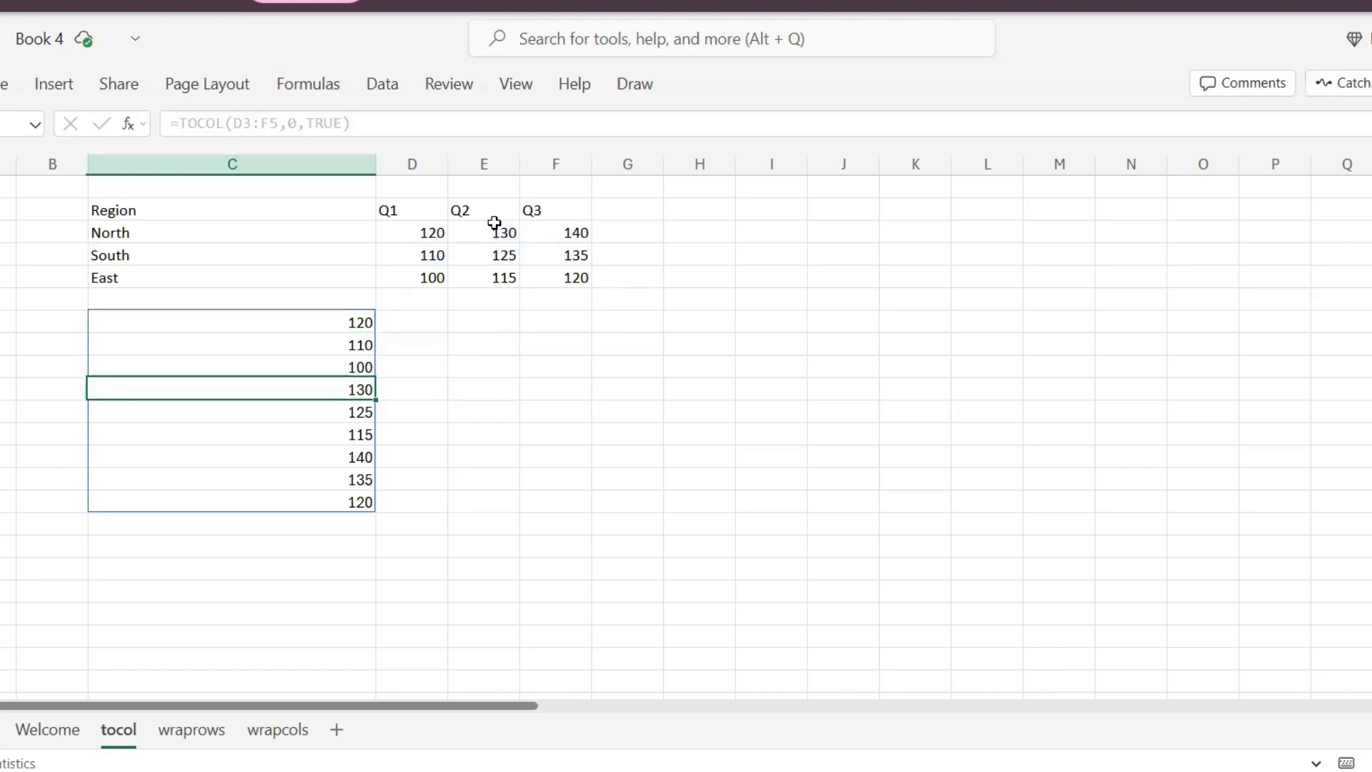
key(Down)
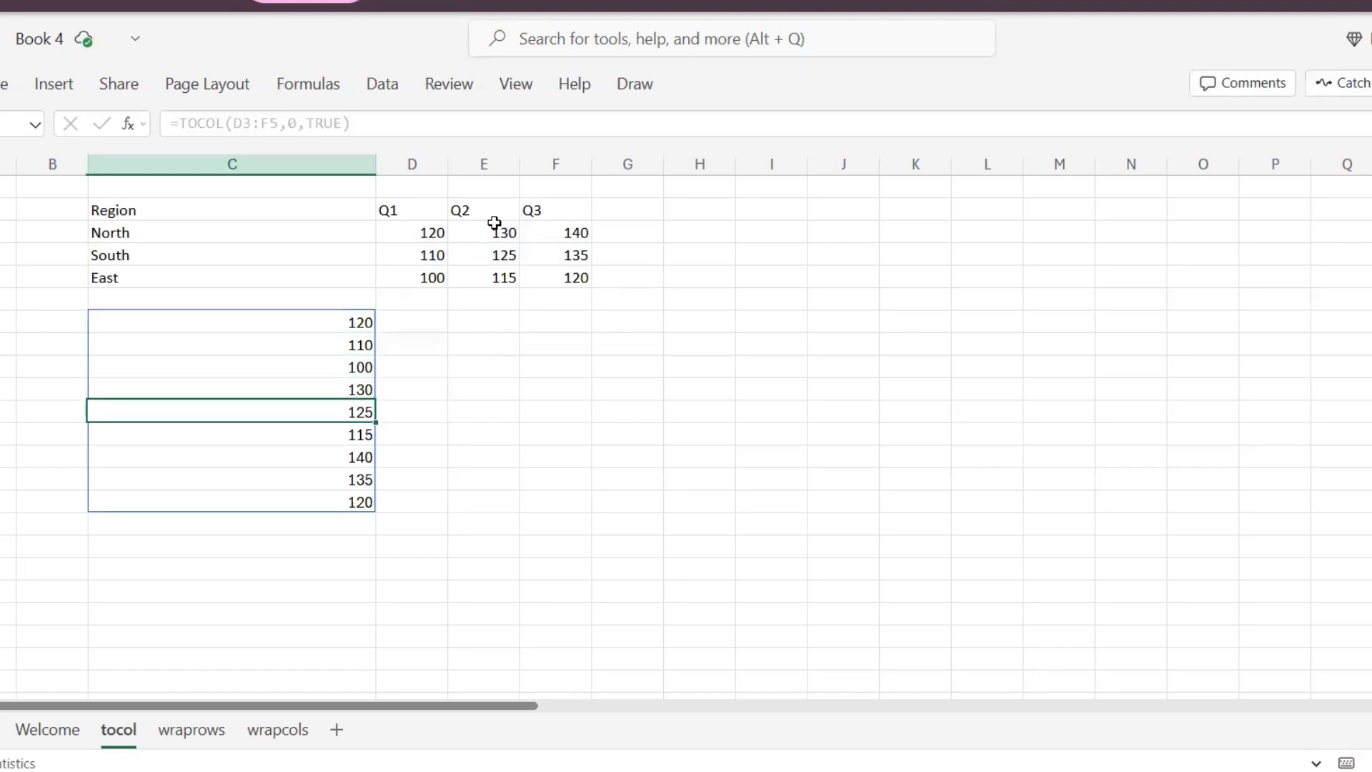
key(Down)
key(Right)
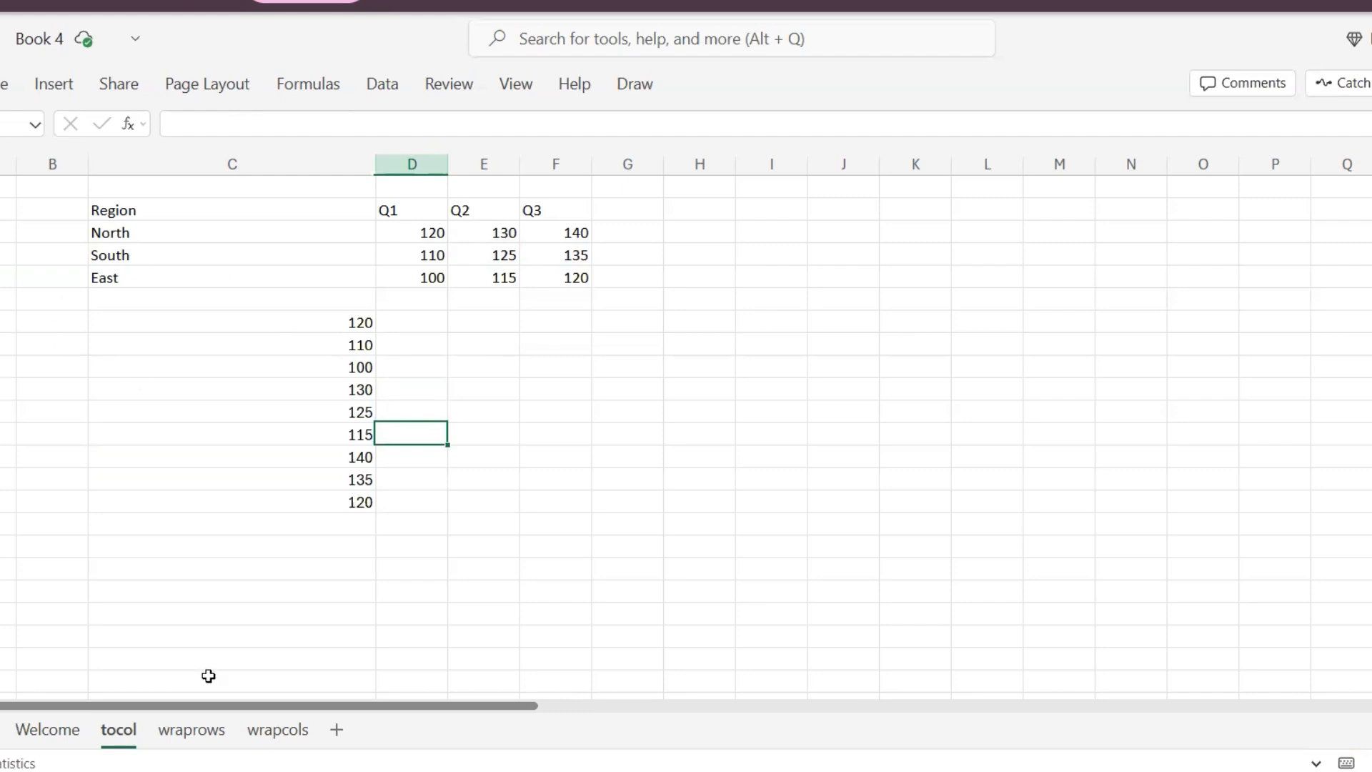
- Open the wraprows sheet and examine the existing WRAPROWS formula and its output in G4:J6
click(193, 730)
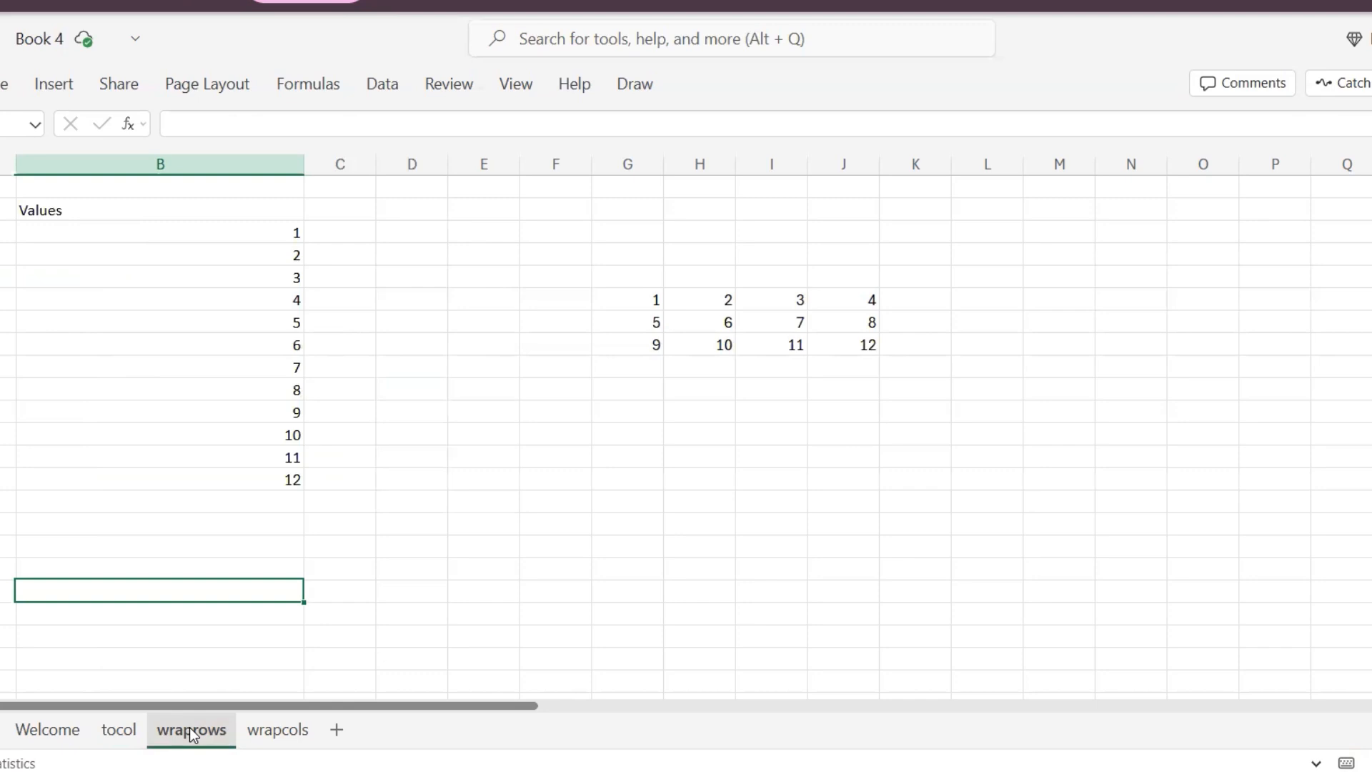
key(Right)
key(Up)
key(Right)
key(Right)
key(Up)
key(Up)
key(Up)
key(Right)
key(Right)
key(Up)
key(Up)
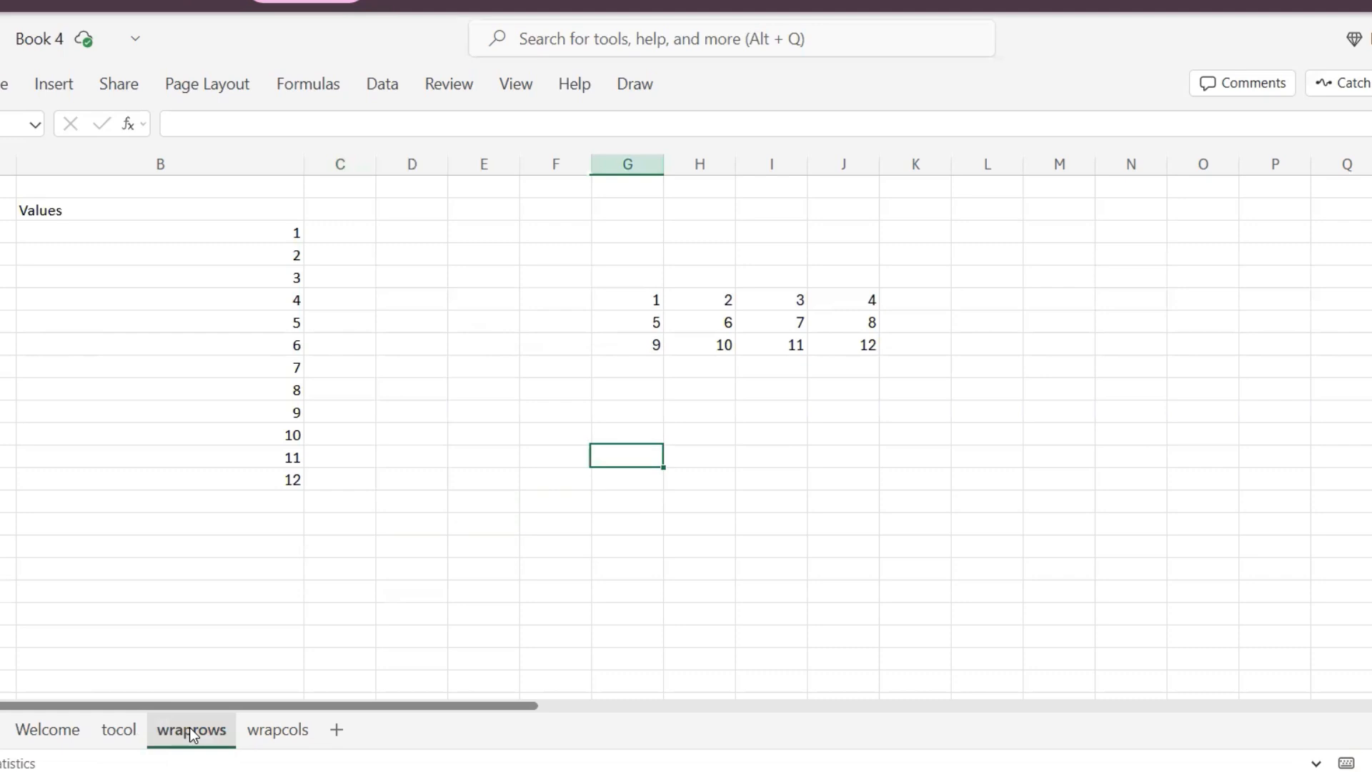
key(Right)
key(Up)
key(Up)
key(Left)
key(Up)
key(Up)
key(Up)
key(Up)
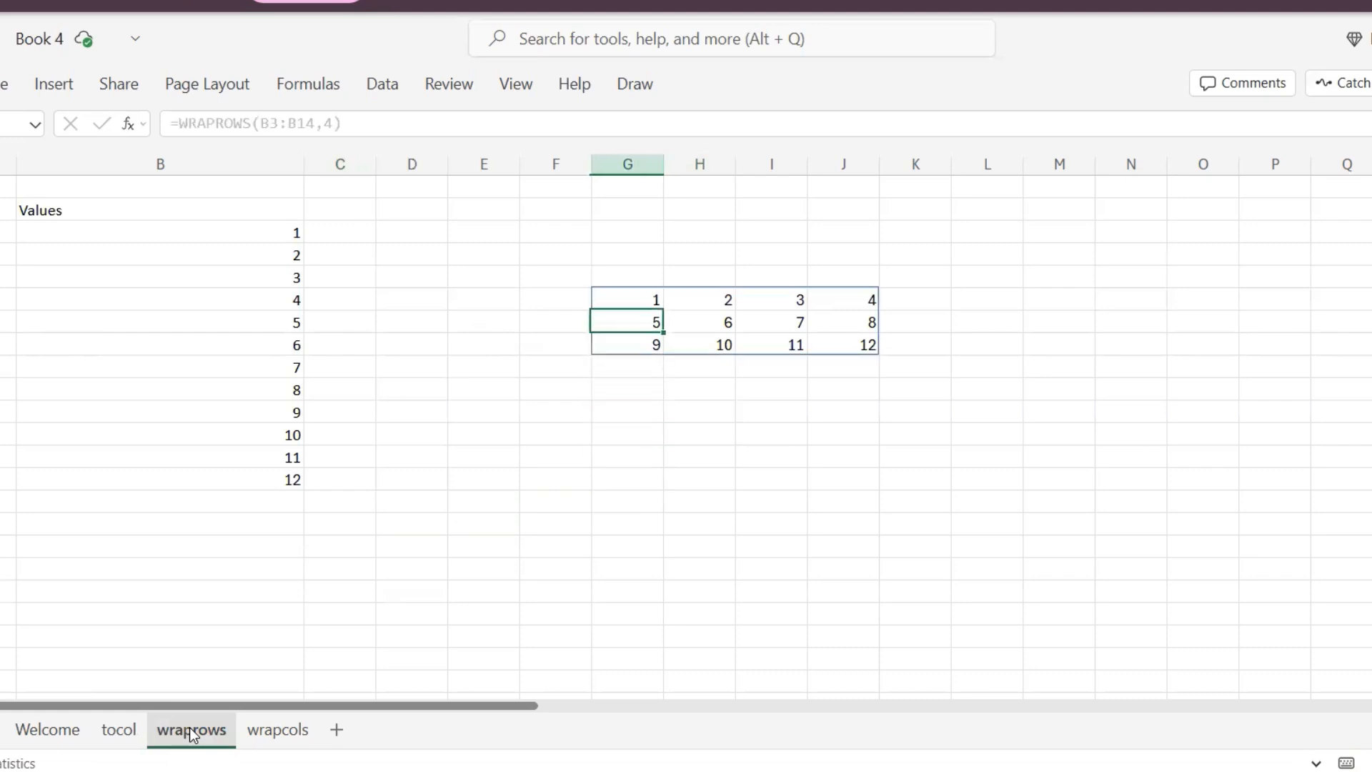
key(Up)
- Delete the existing wrapped array starting at G4
key(ctrl+a)
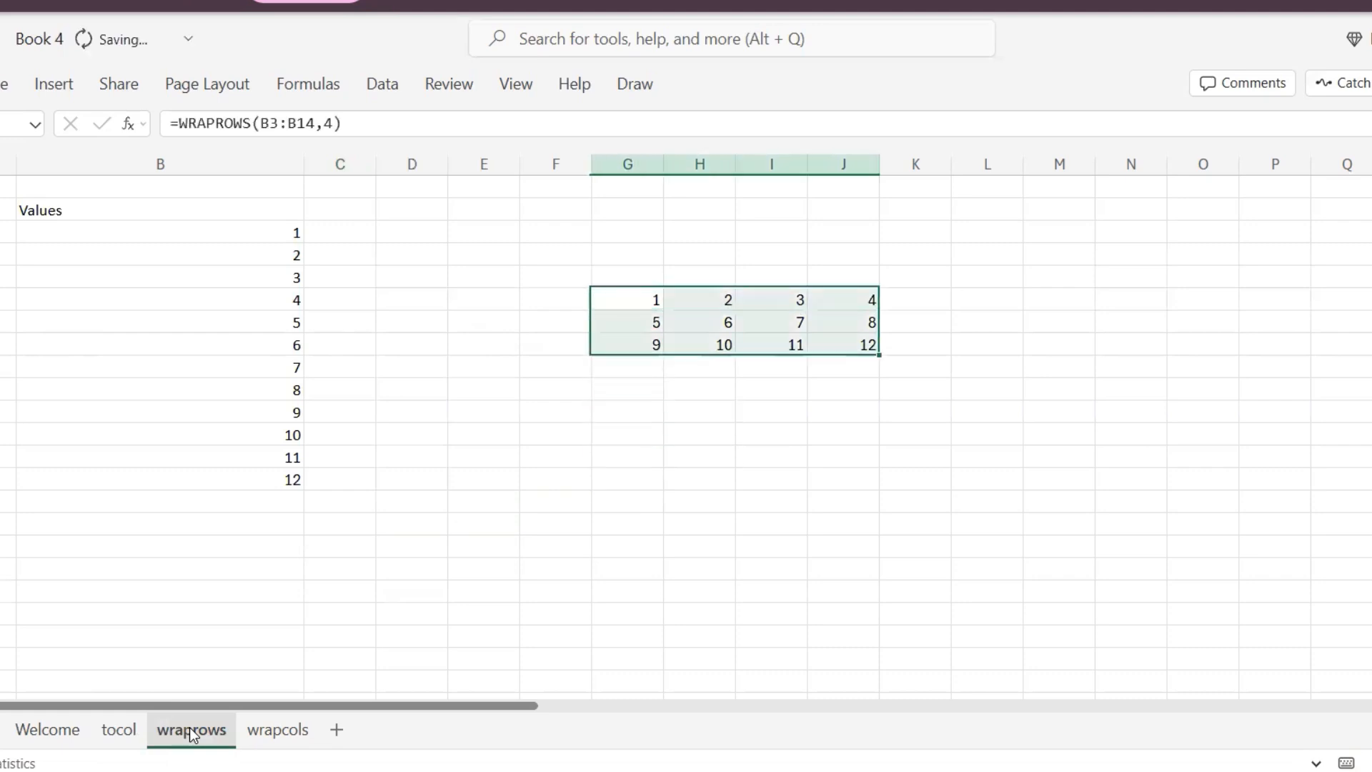
key(Delete)
key(Left)
key(Right)
- Start a WRAPROWS formula in G4 with the Values list B3:B14 as the vector
text(=)
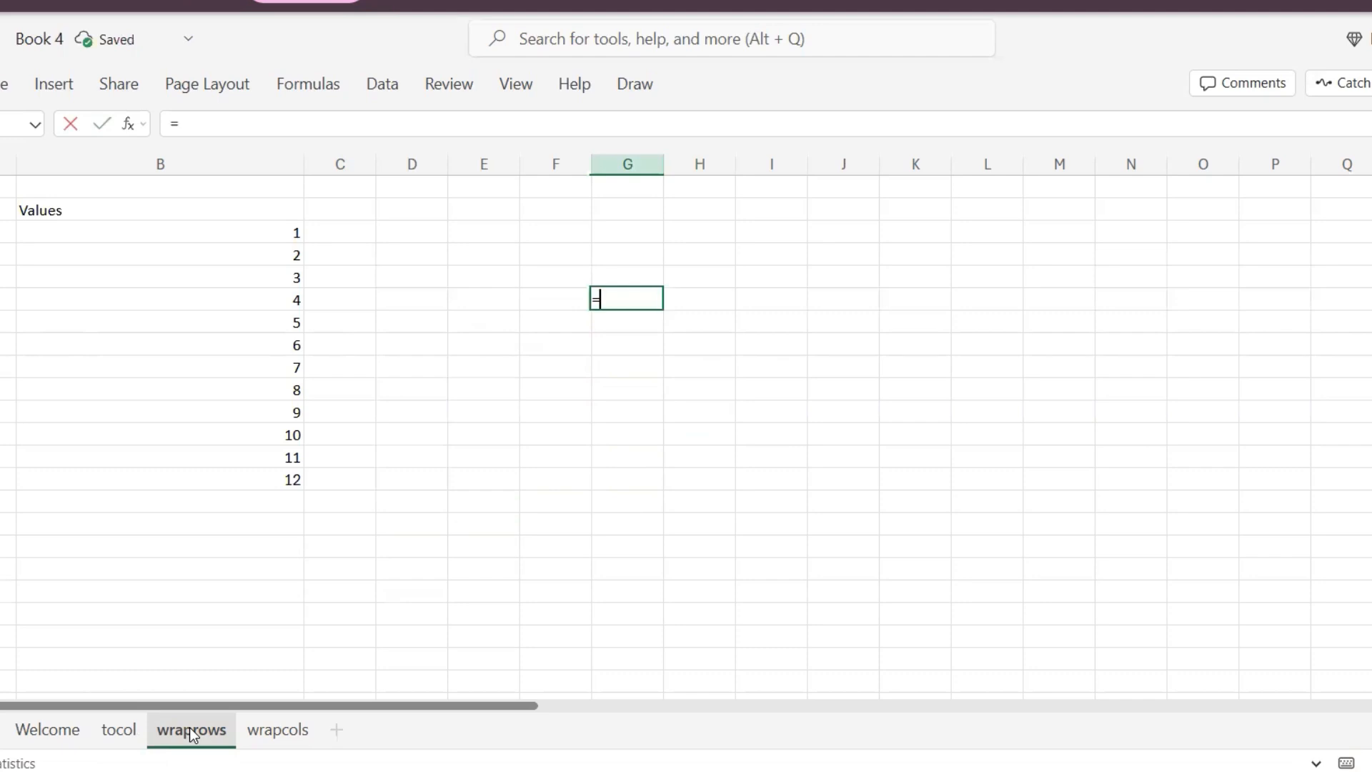
text(wra)
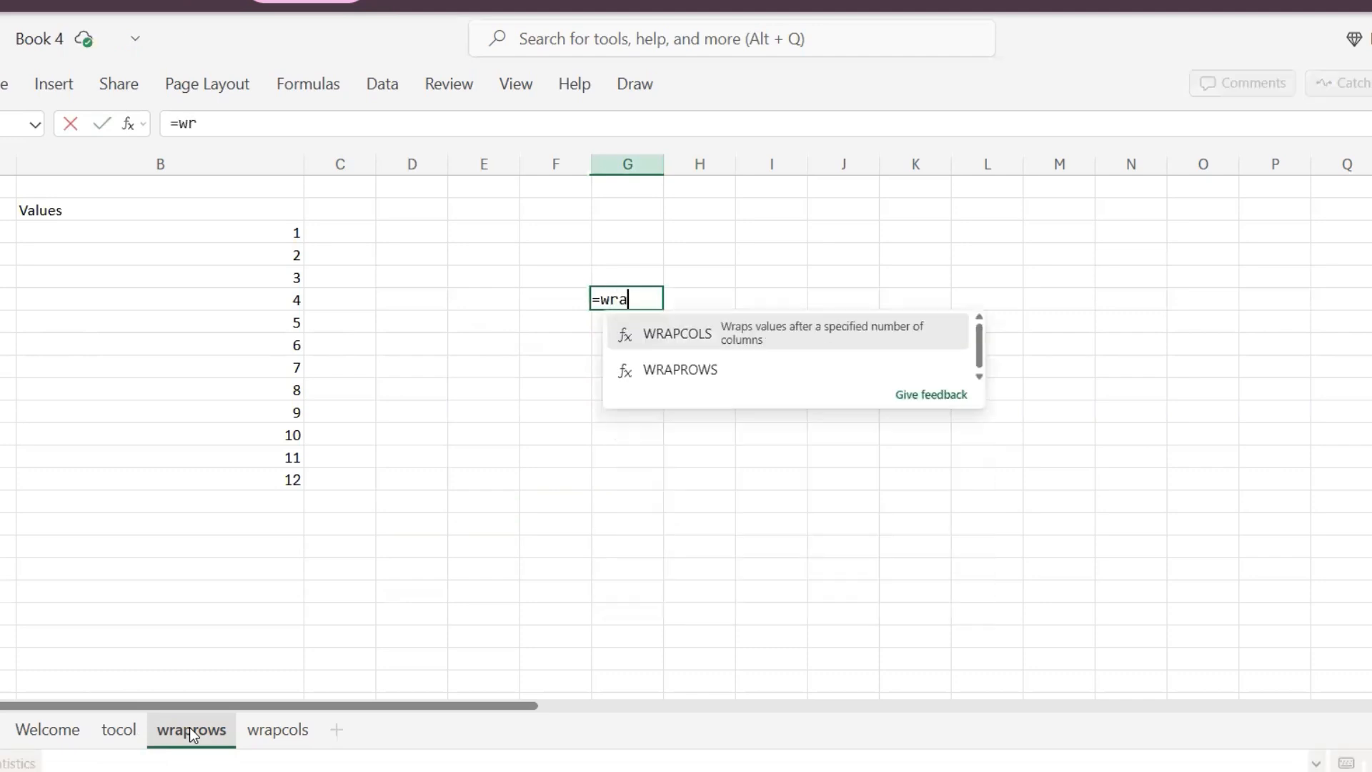
text(prows()
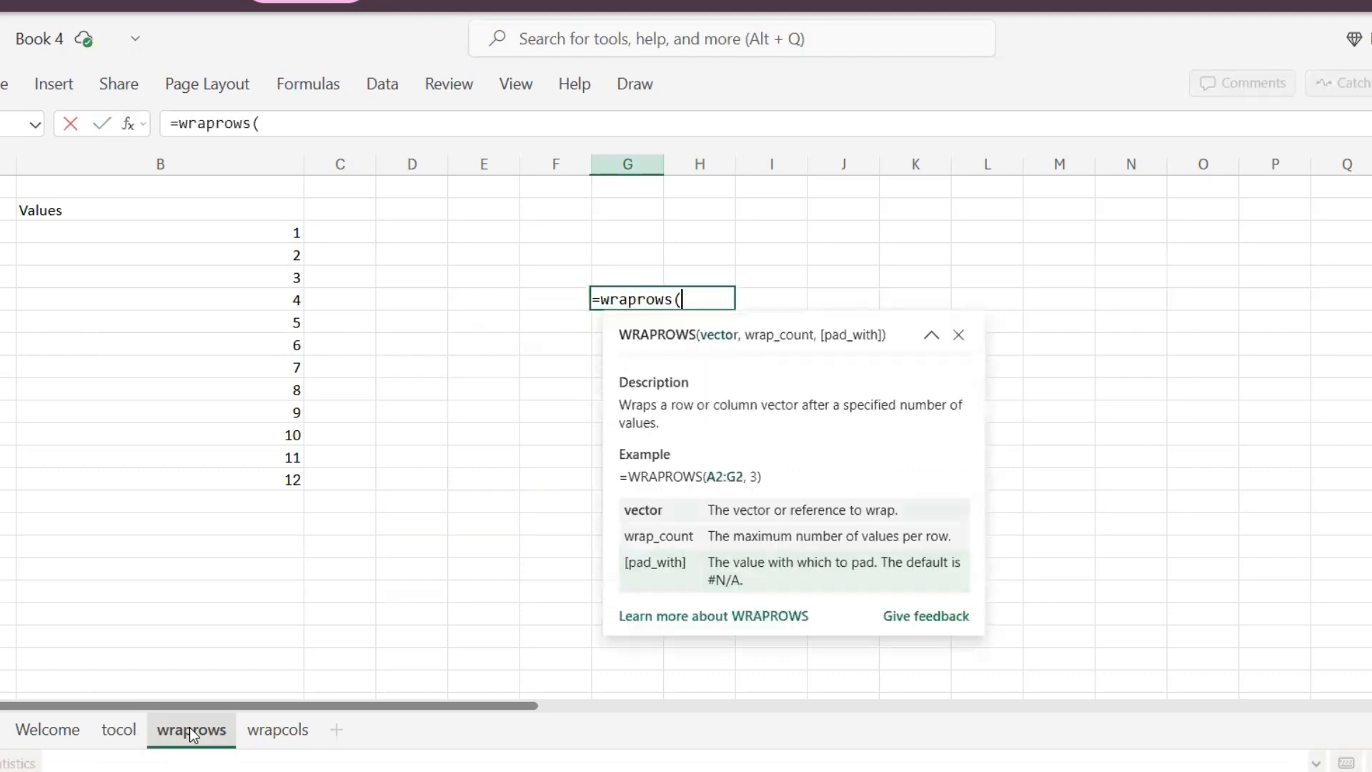
key(Left)
key(Left)
key(Left)
key(Left)
key(Left)
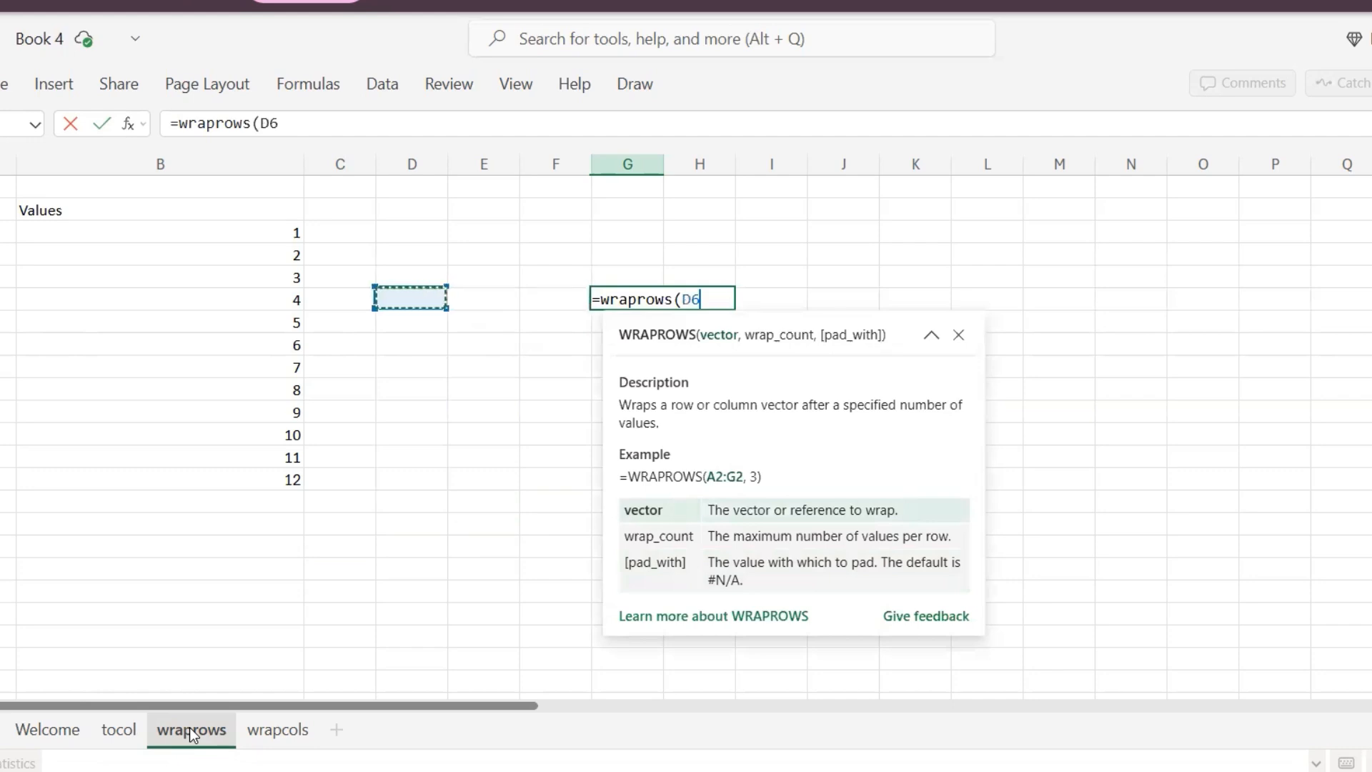
key(Up)
key(Up)
key(Up)
key(ctrl+shift+Down)
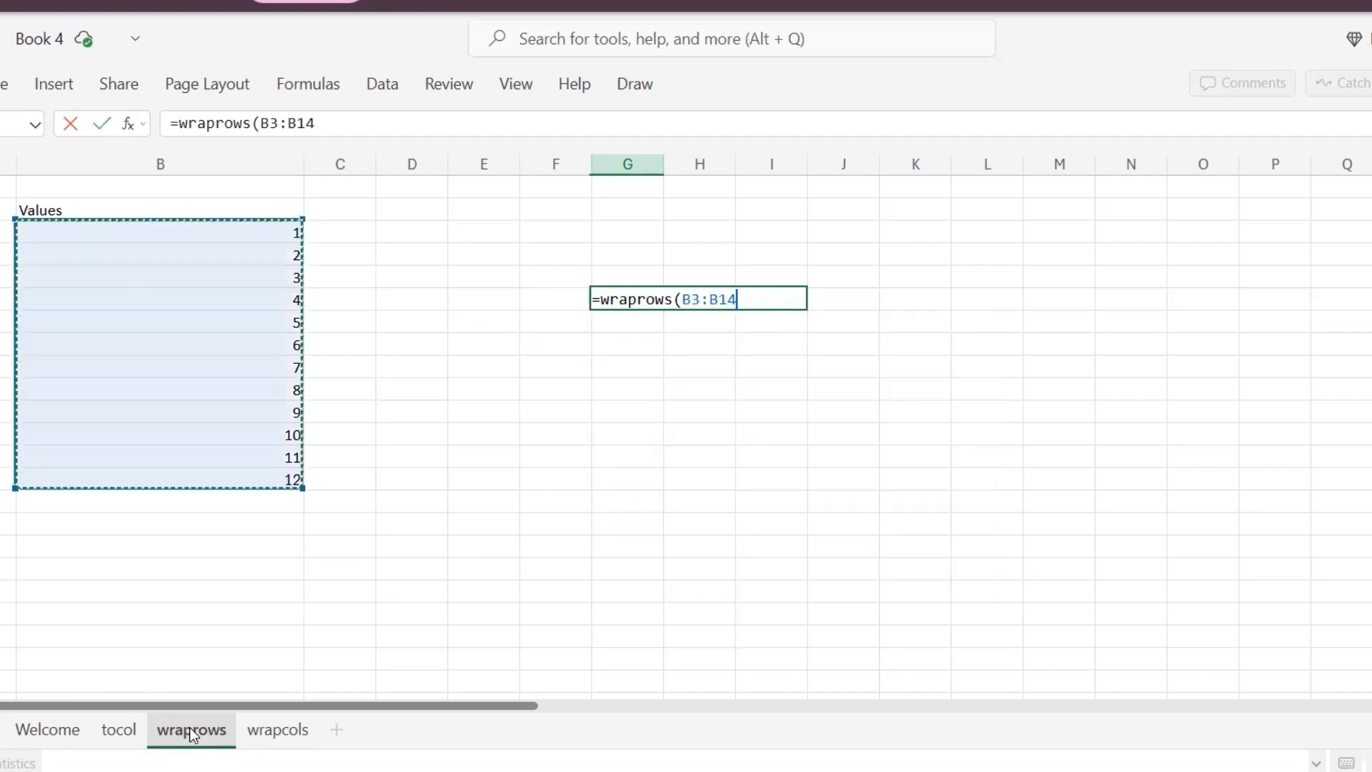
- Complete the formula as =wraprows(B3:B14,4) to wrap the values into rows of four, and confirm it
text(,)
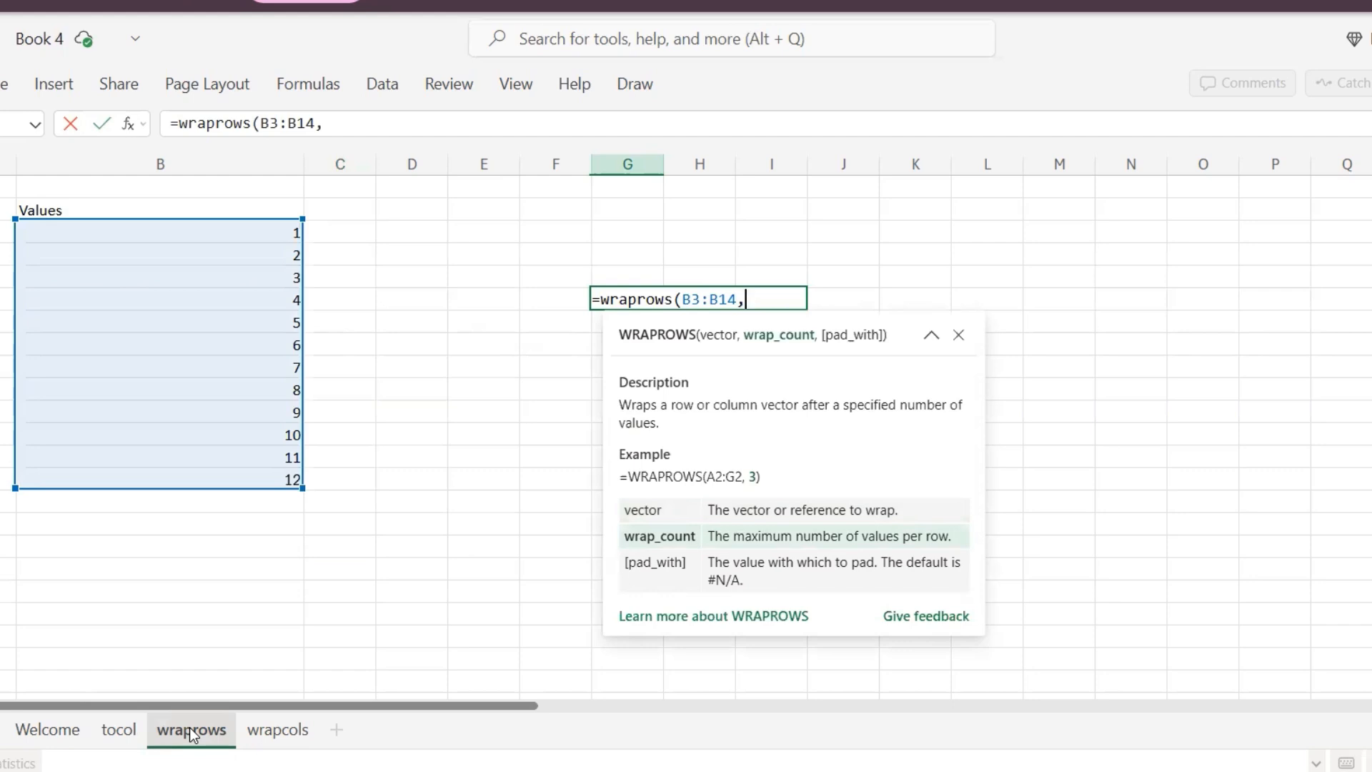
text(4))
key(Return)
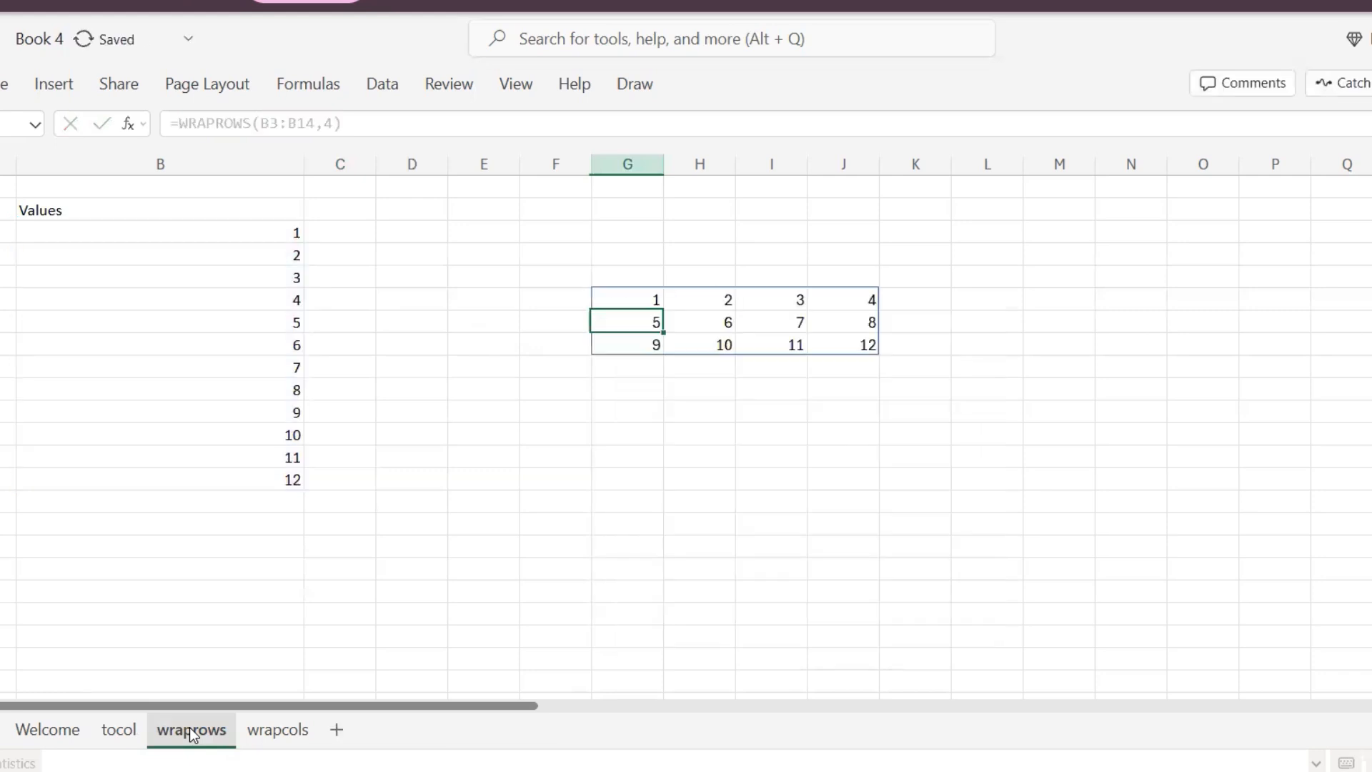
- Step through the cells of the wrapped array in G4:J6 to inspect how the values fill each row
key(Up)
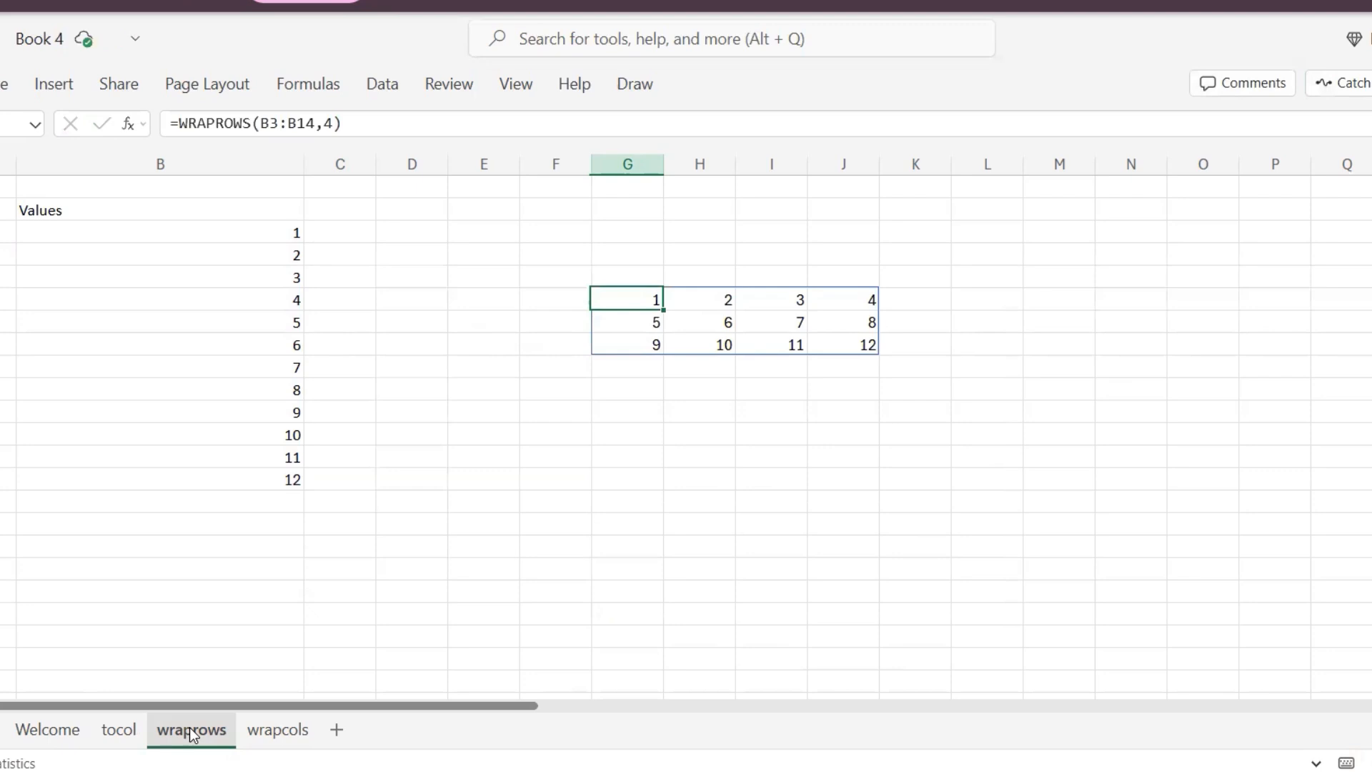
key(Right)
key(Right)
key(Right)
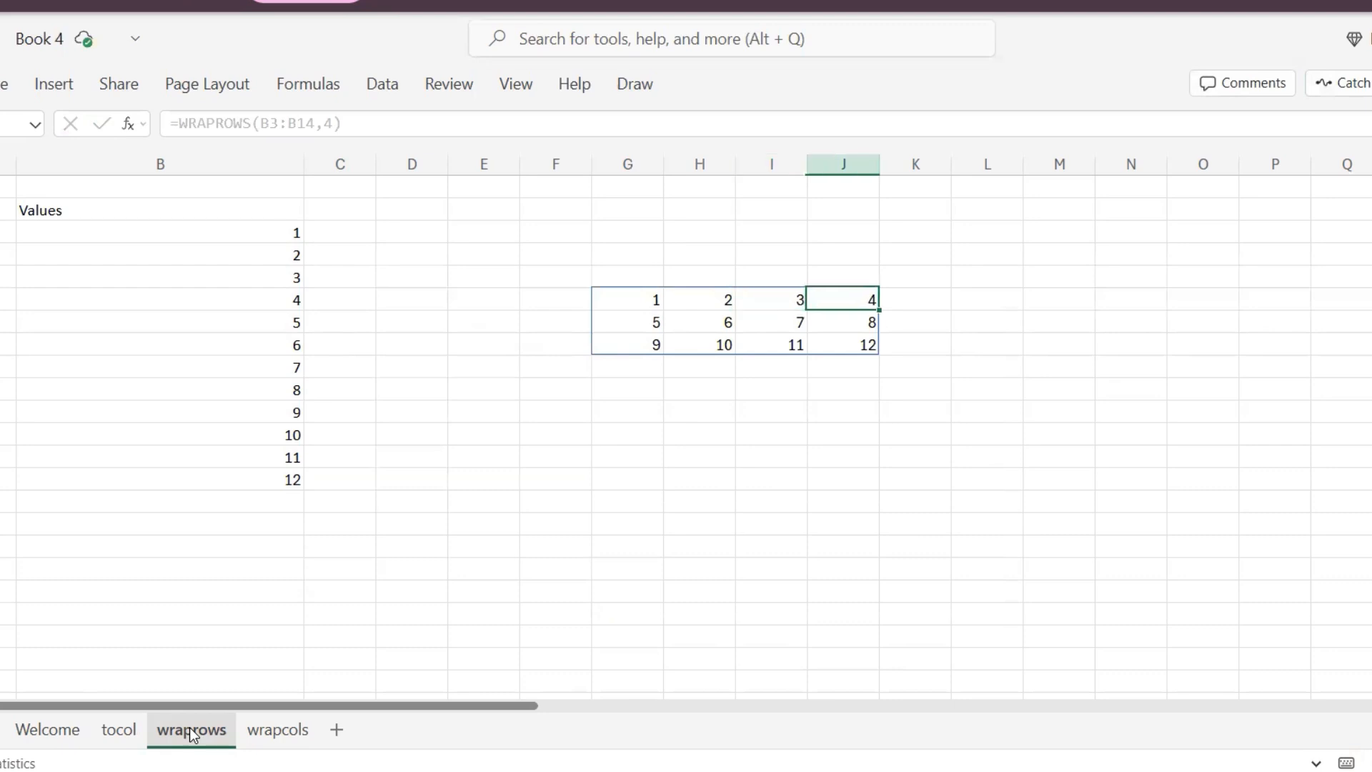
key(Down)
key(Left)
key(Left)
key(Left)
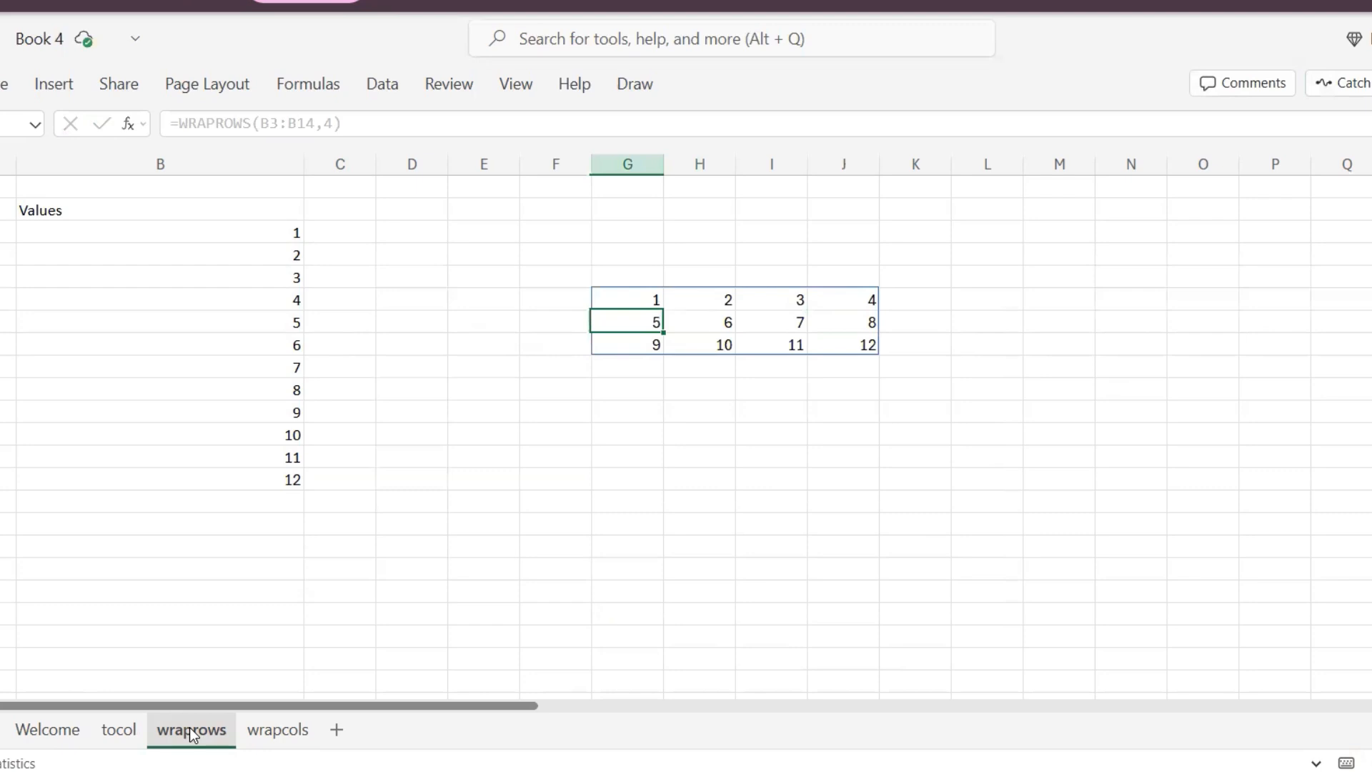
key(Down)
key(Down)
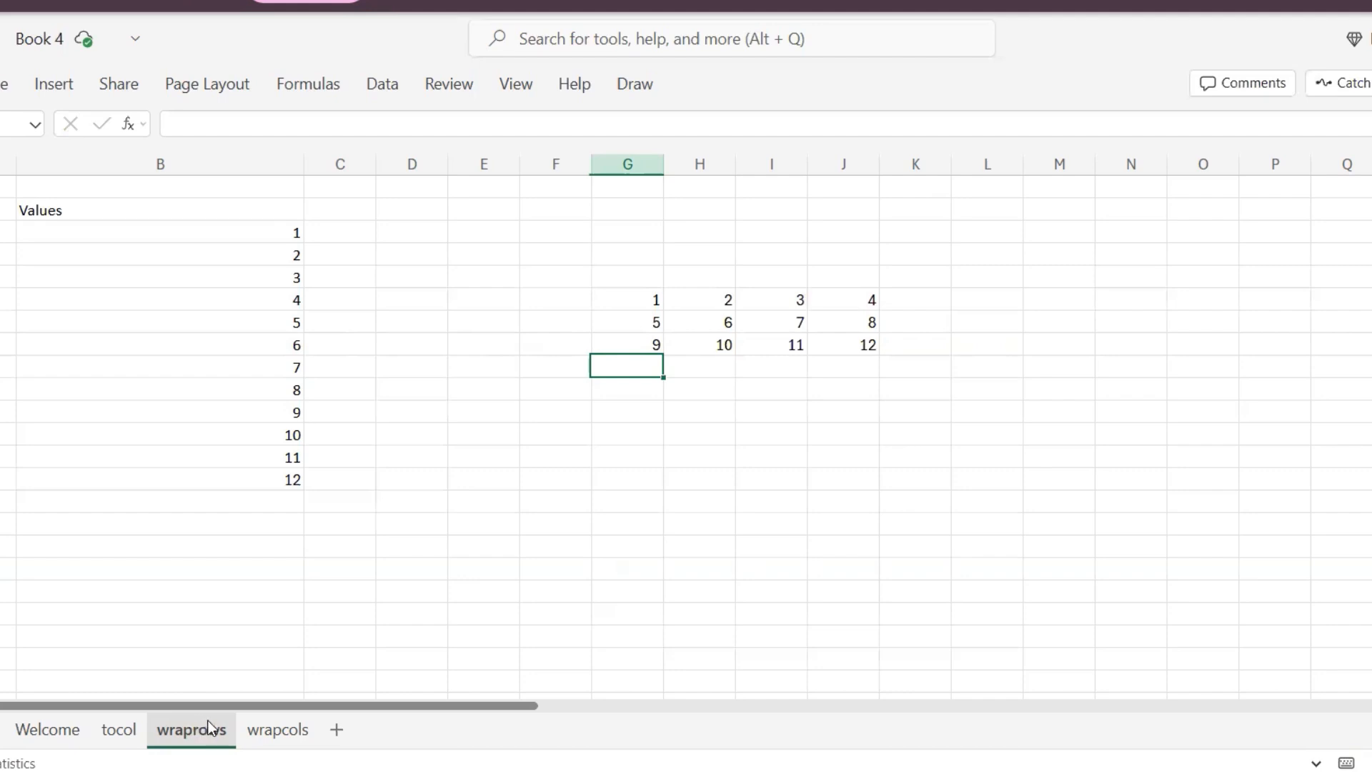
- Open the wrapcols sheet and start a WRAPCOLS formula in D9 with the Values list B3:B14 as the vector
click(266, 730)
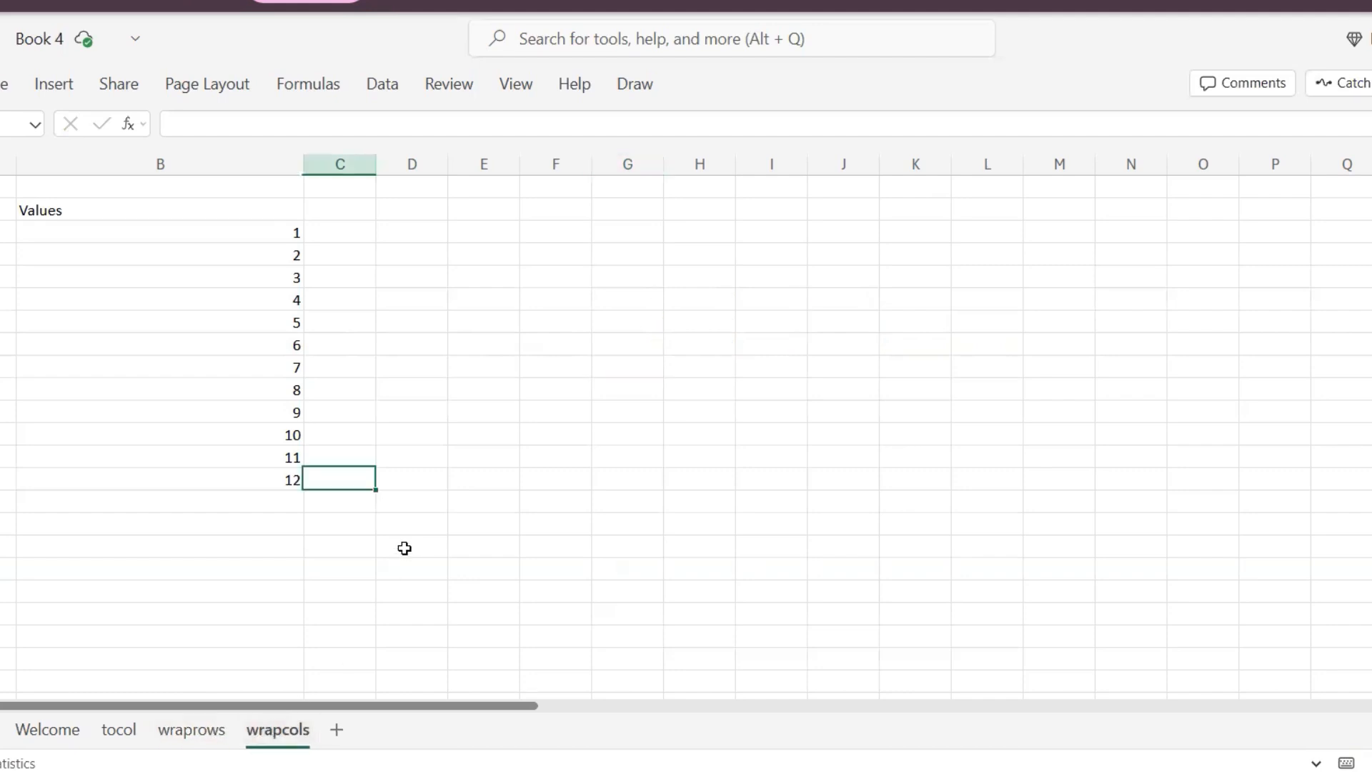
key(Right)
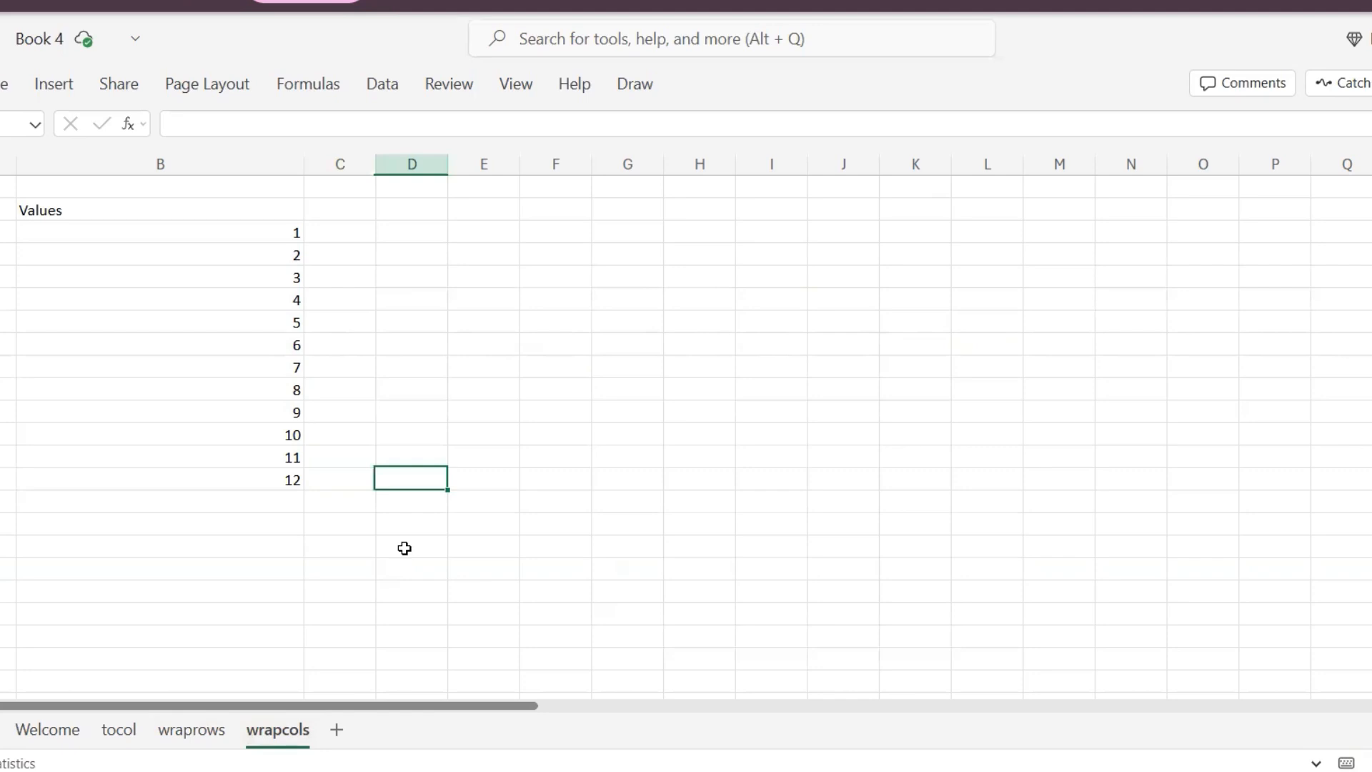
key(Up)
key(Up)
key(Up)
text(=)
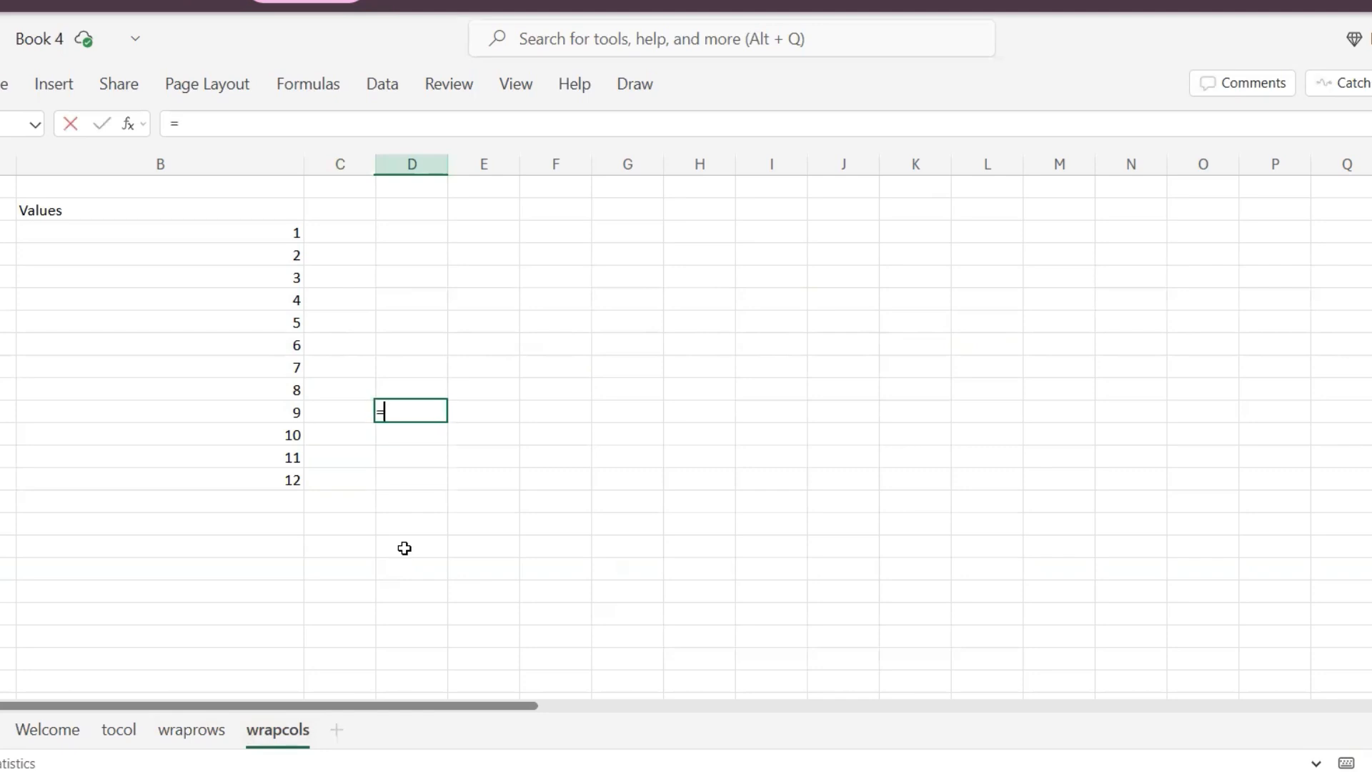
text(wrapcols()
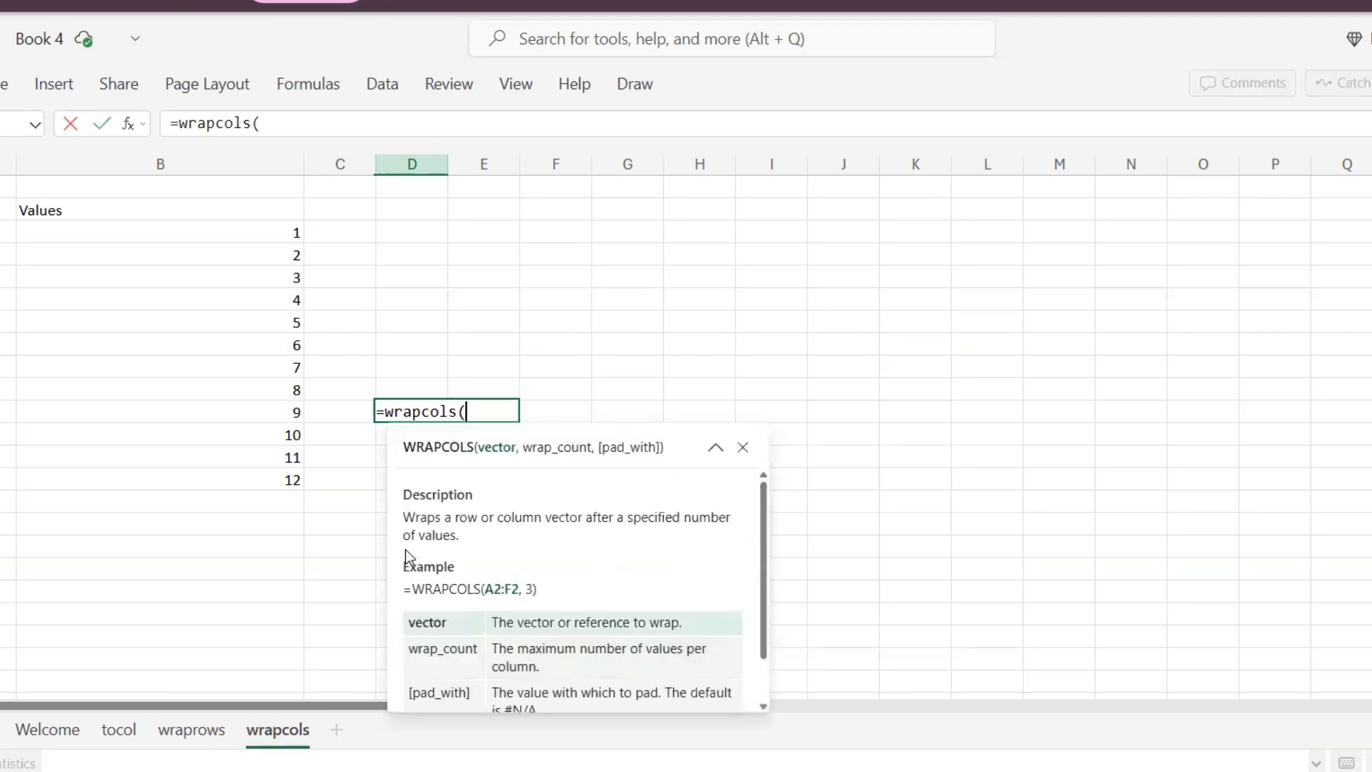
key(Left)
key(Up)
key(Up)
key(Up)
key(ctrl+Up)
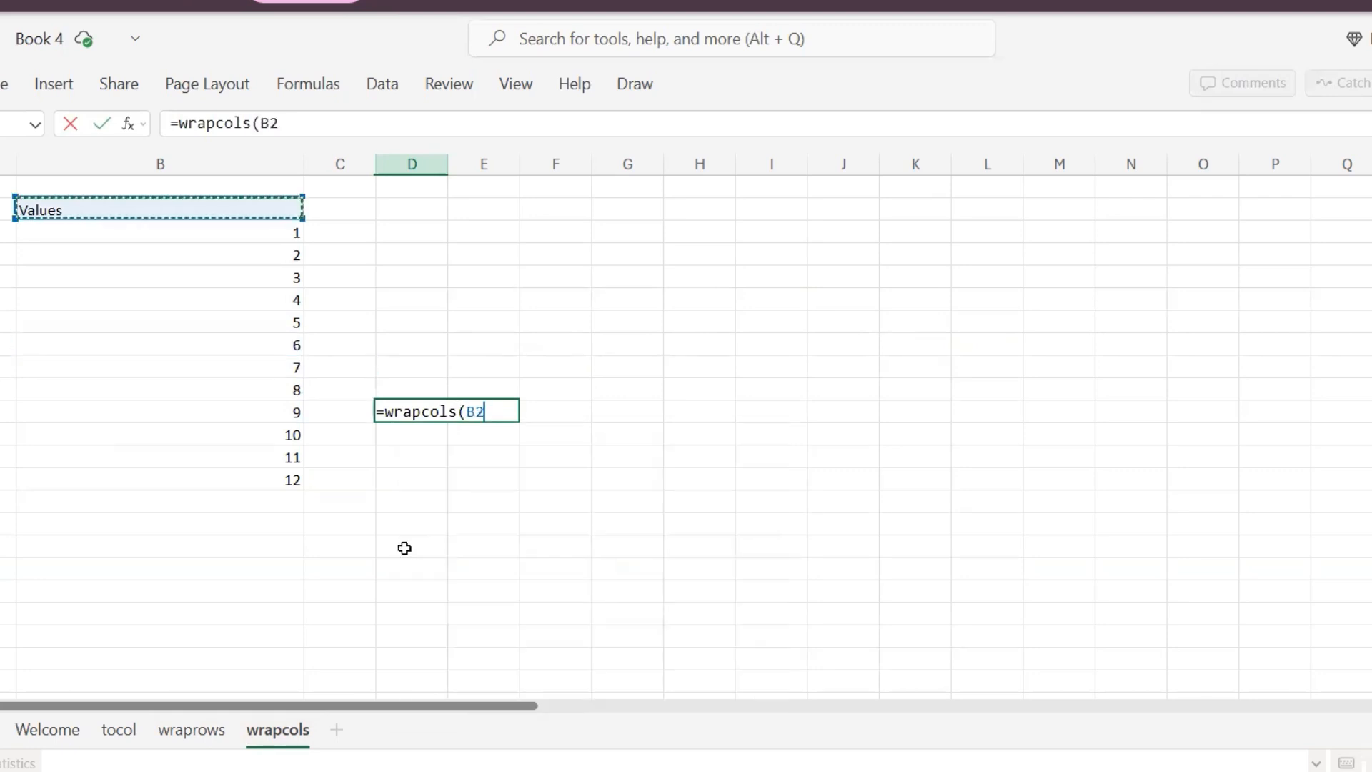
key(Down)
key(ctrl+shift+Down)
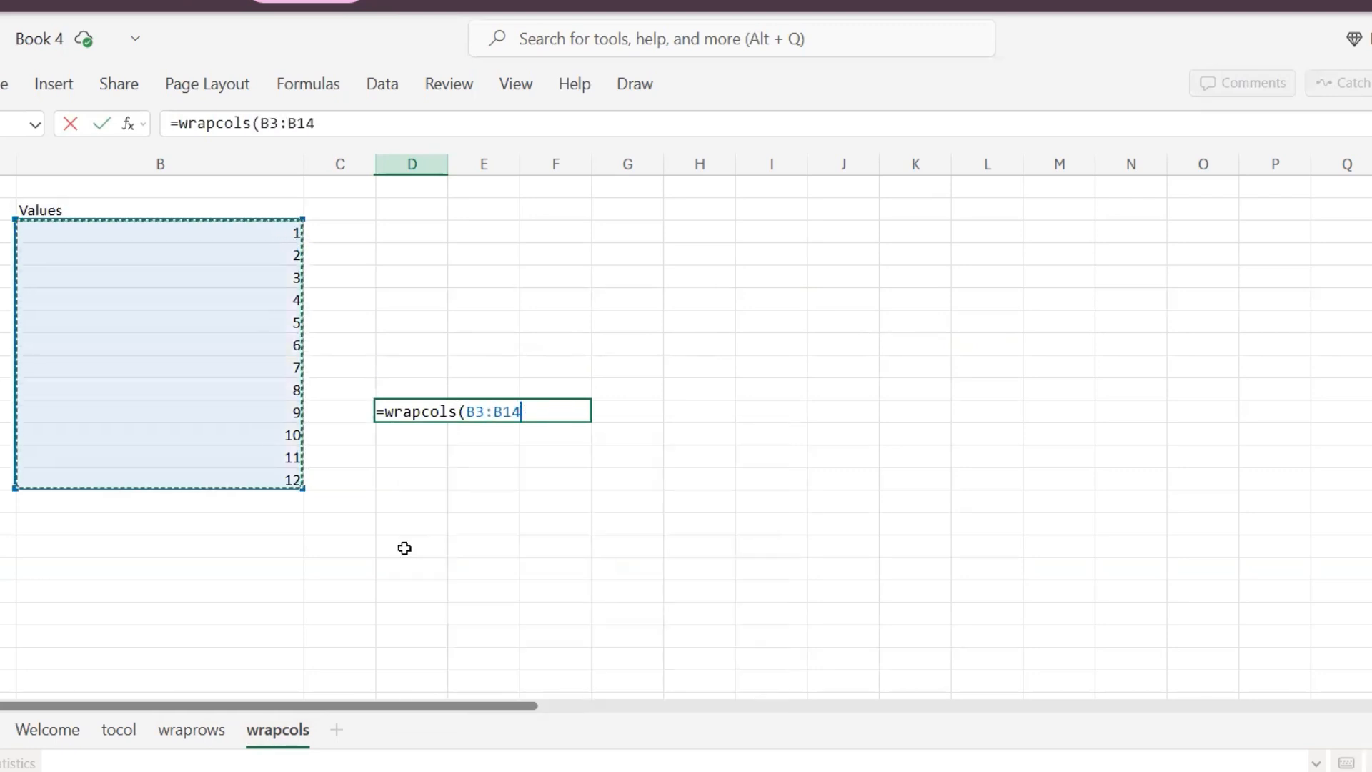
- Complete the formula as =wrapcols(B3:B14,3) to wrap the values into columns of three, and confirm it
text(,)
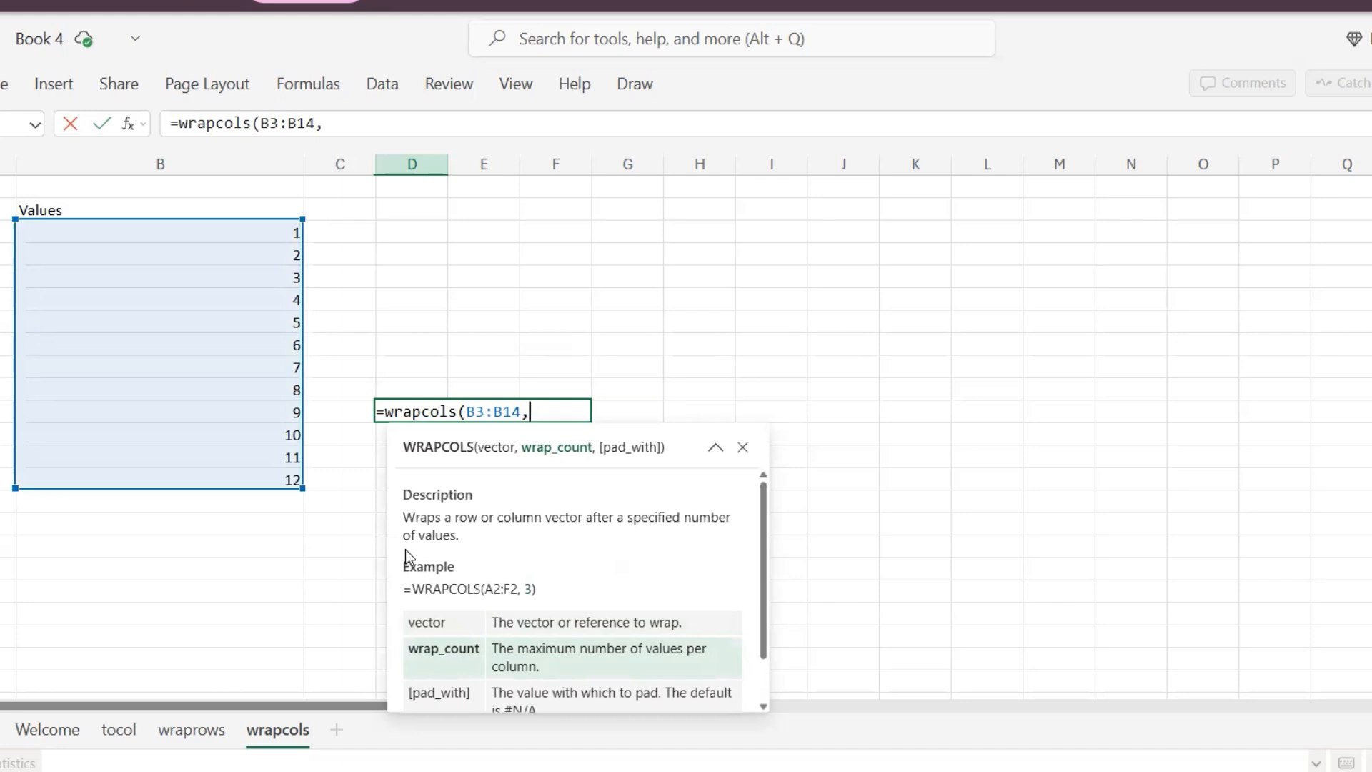
text(3))
key(Return)
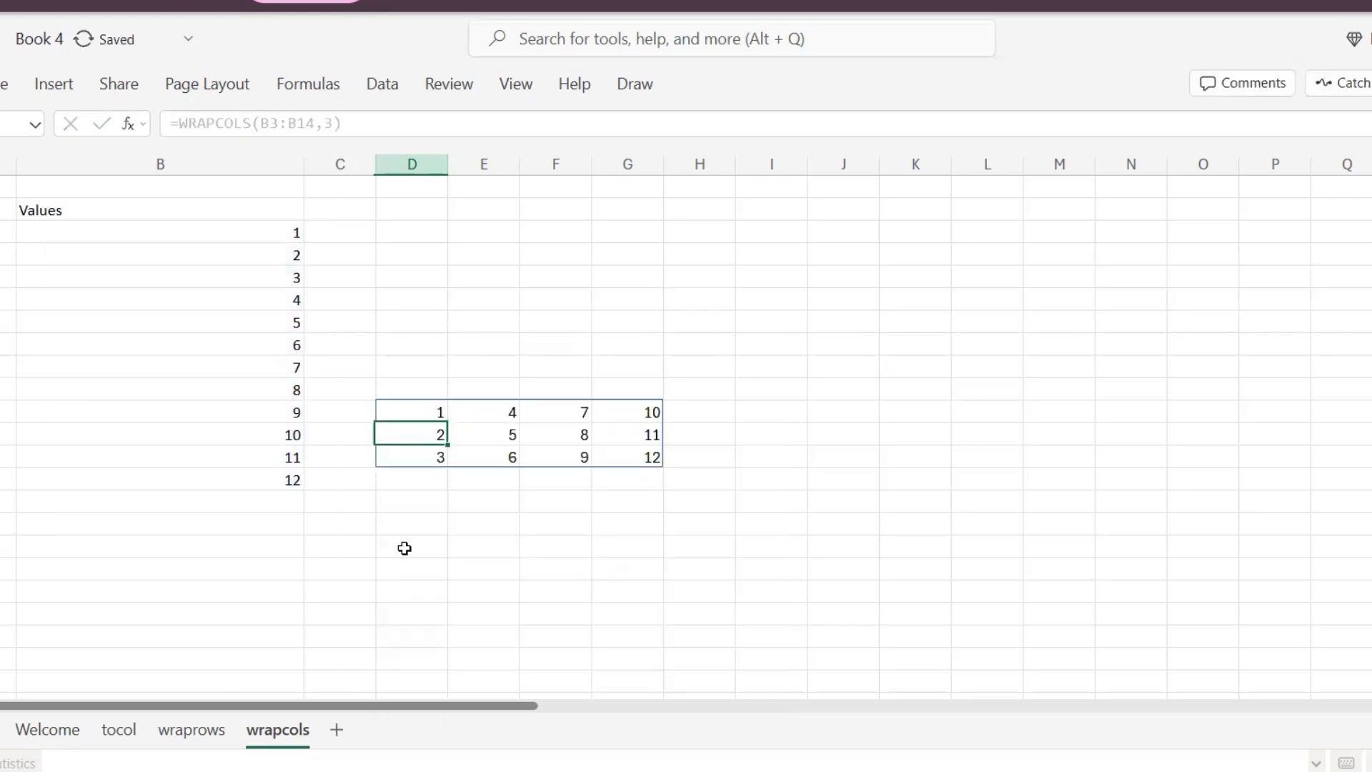
- Step through the cells of the wrapped array in D9:G11 to inspect how the values fill each column
key(Up)
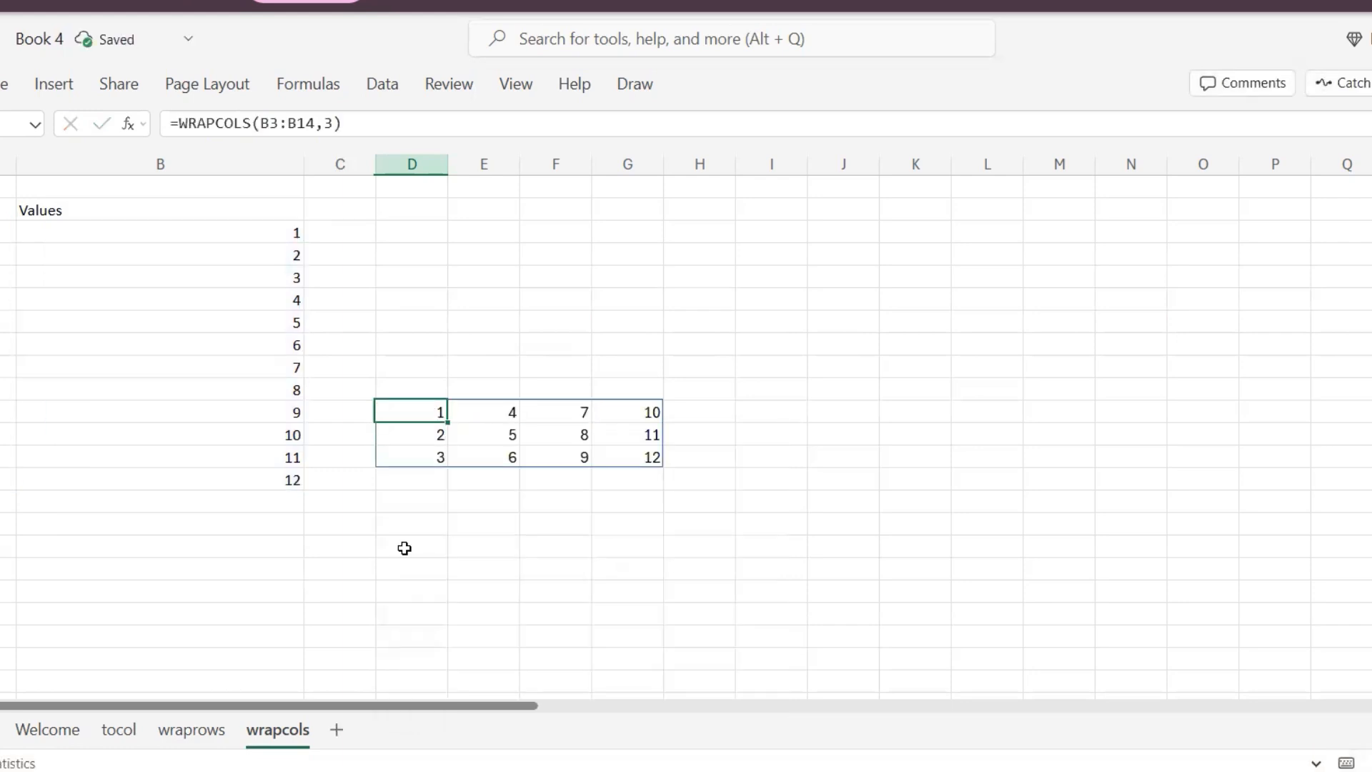
key(Down)
key(Down)
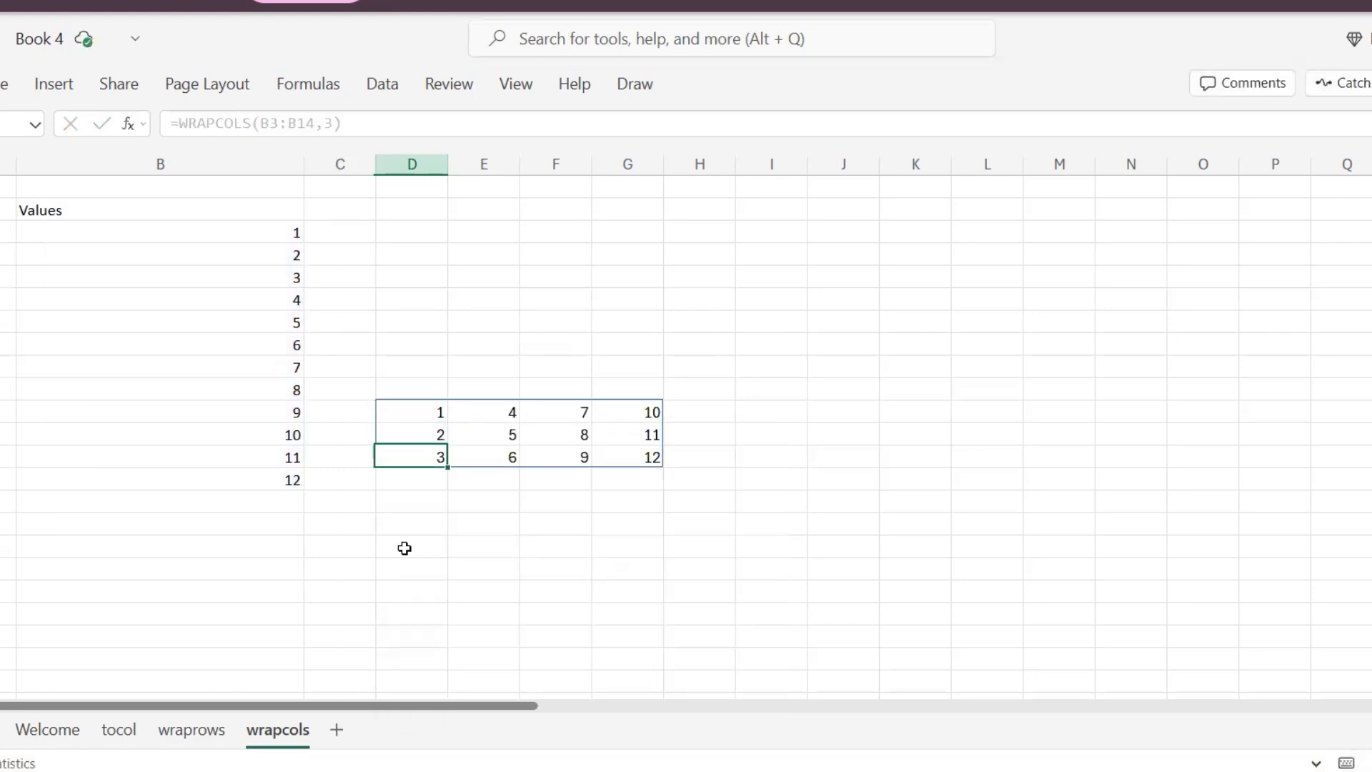
key(Up)
key(Up)
key(Down)
key(Down)
key(Right)
key(Up)
key(Up)
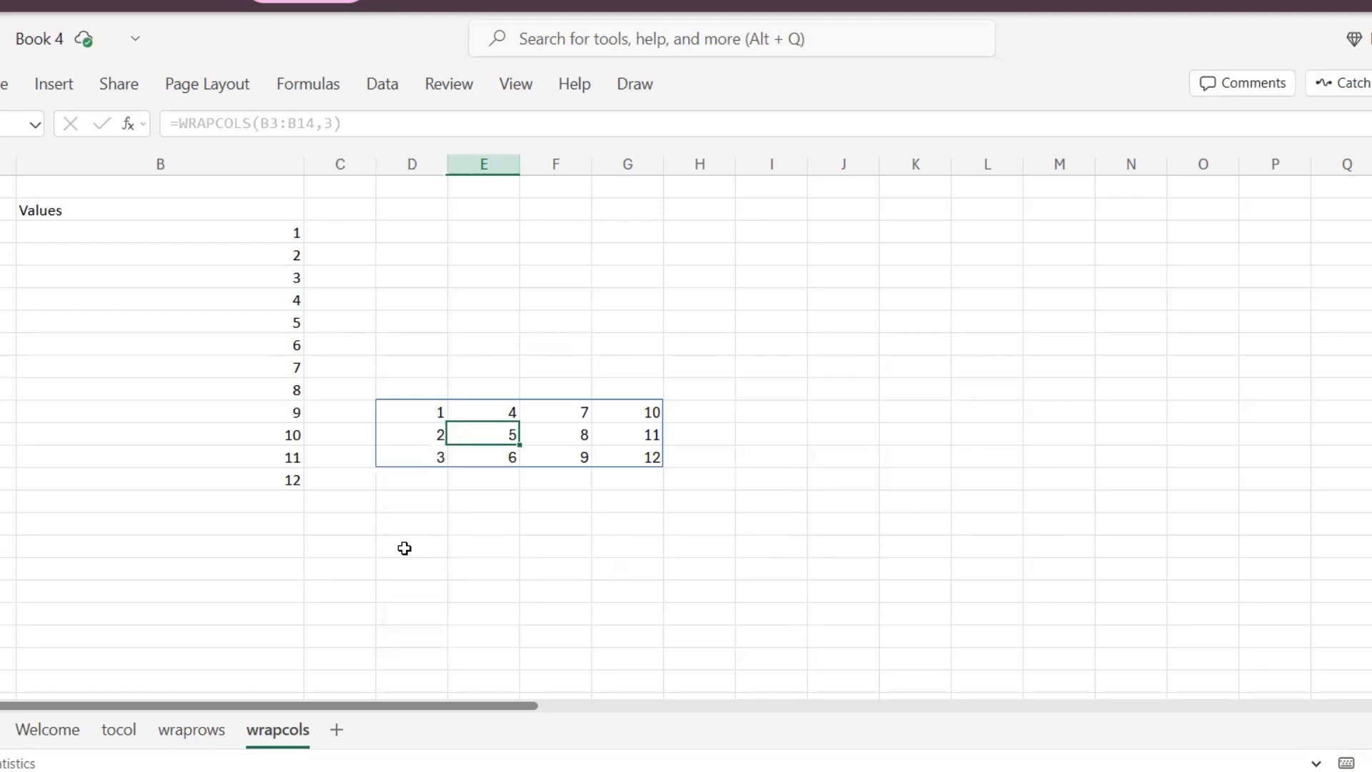